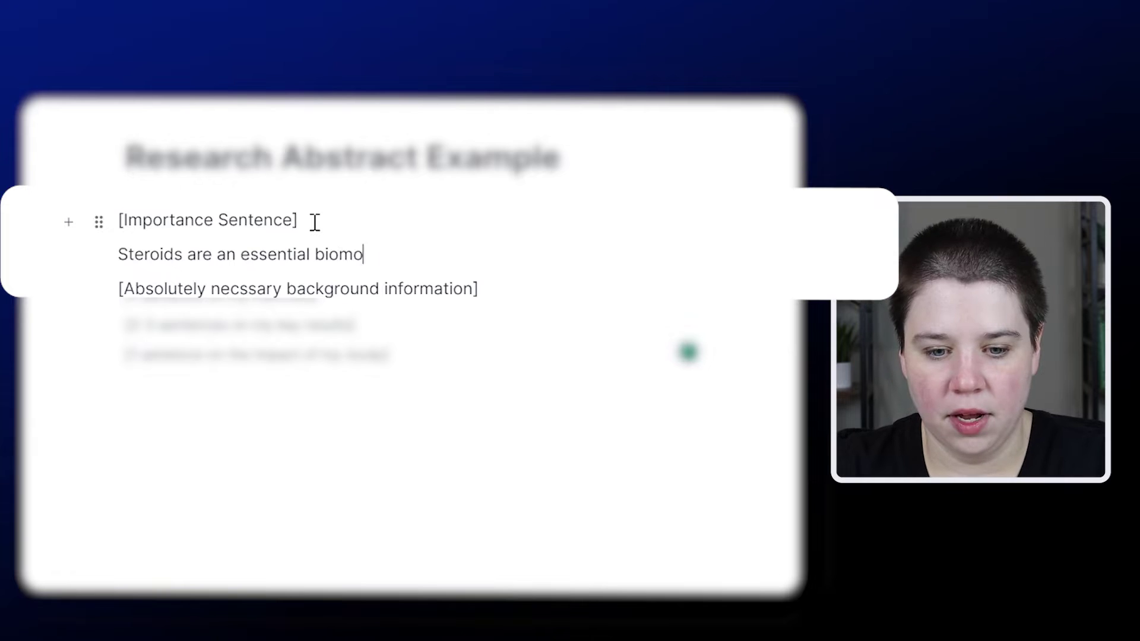
- Type the importance sentence 'Steroids are an essential biomolecule for medical diagnoses and environment te…'
type("cule for medica")
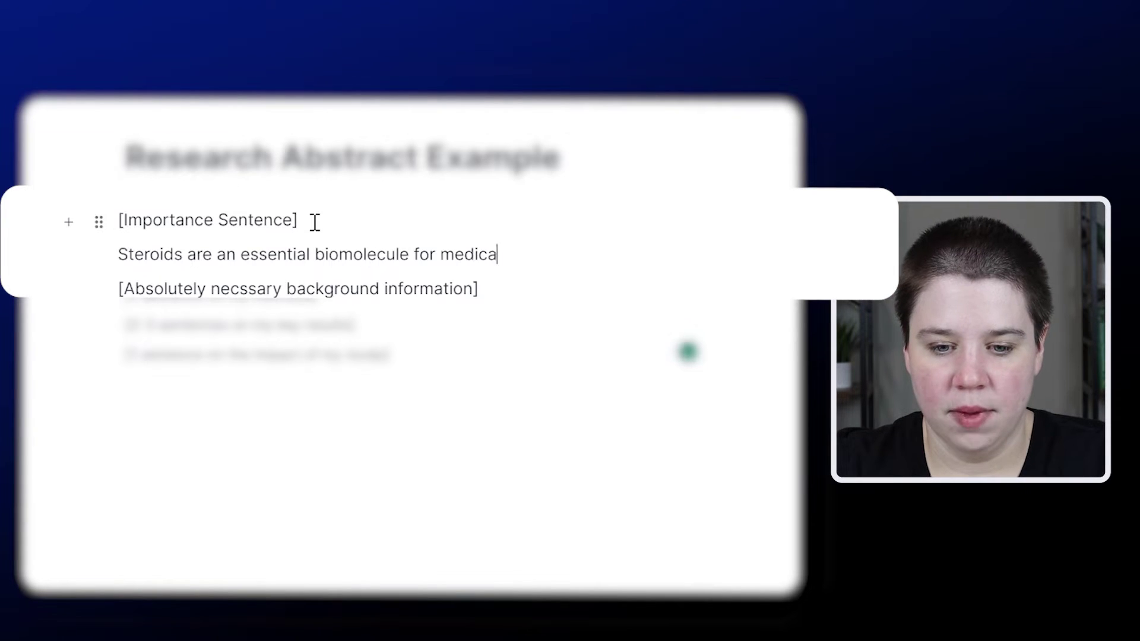
type("l diagnoses and ")
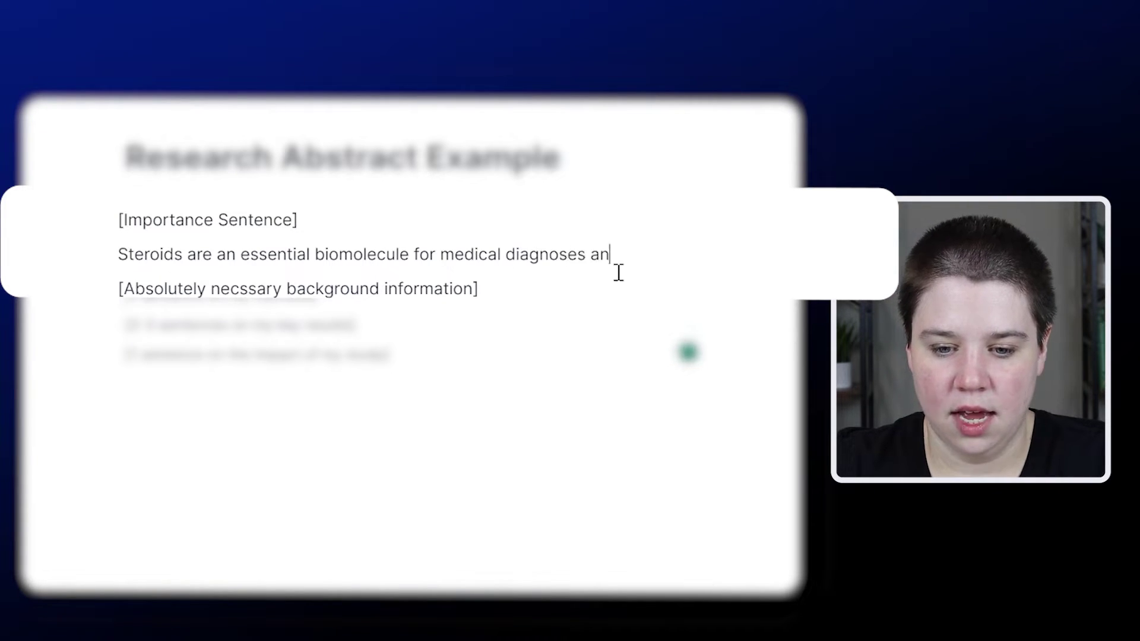
type("environment testing.")
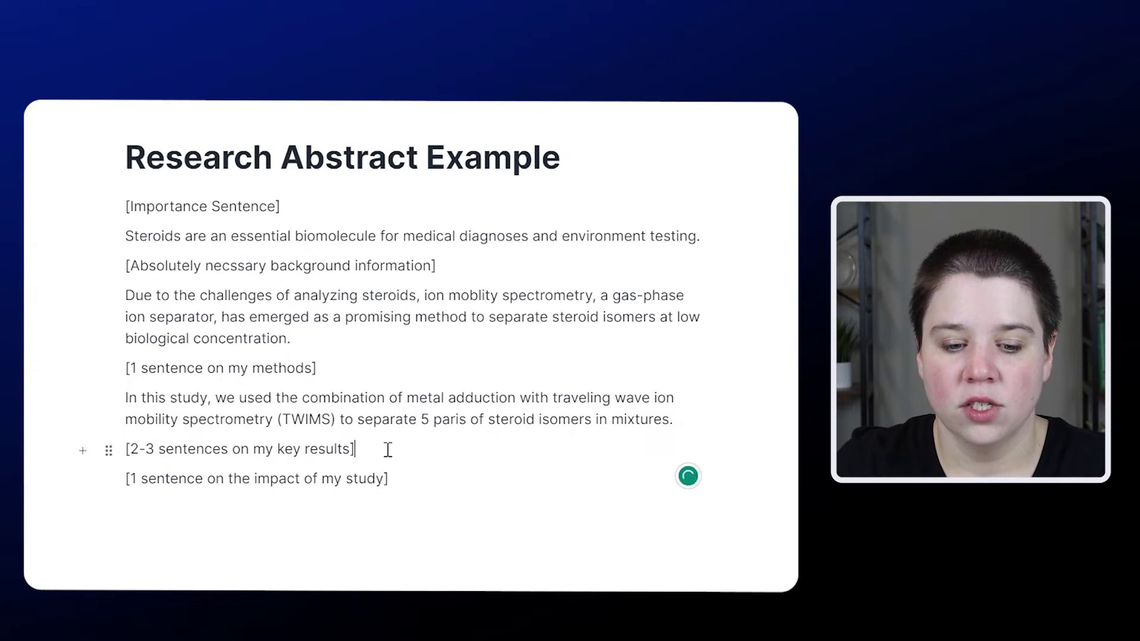
- Start a new line below the key results heading
key("Return")
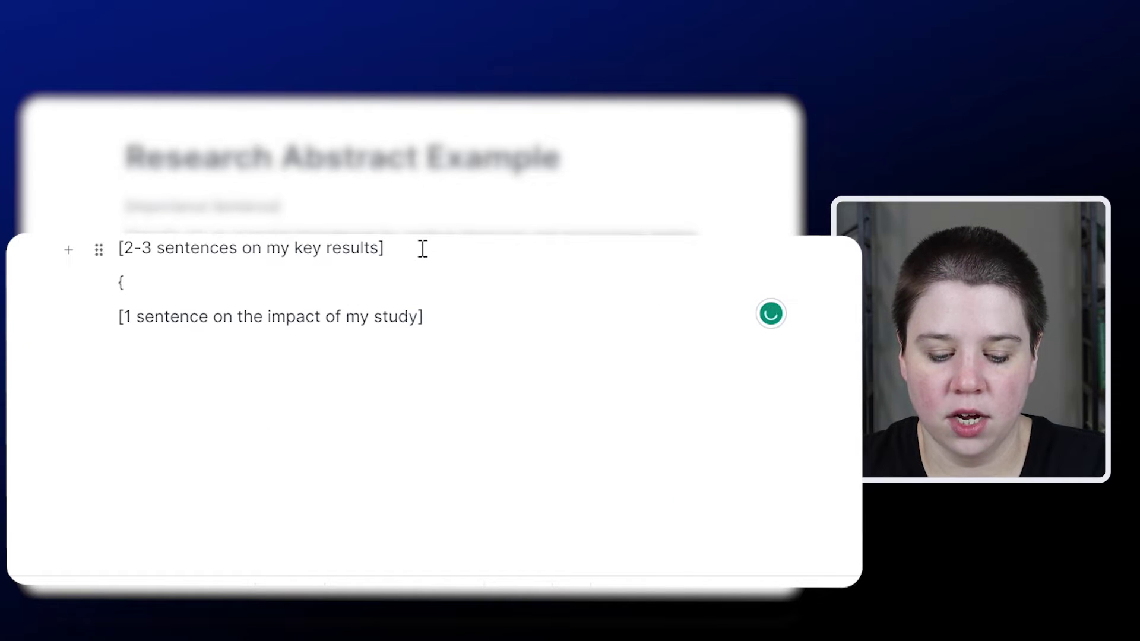
- List notes {ability to separate steroids}, {Formation of a heterodimer} and {agreement of CCS} on separate lines
type("ability to separate with ste")
key("BackSpace")
key("BackSpace")
key("BackSpace")
key("BackSpace")
key("BackSpace")
key("BackSpace")
key("BackSpace")
key("BackSpace")
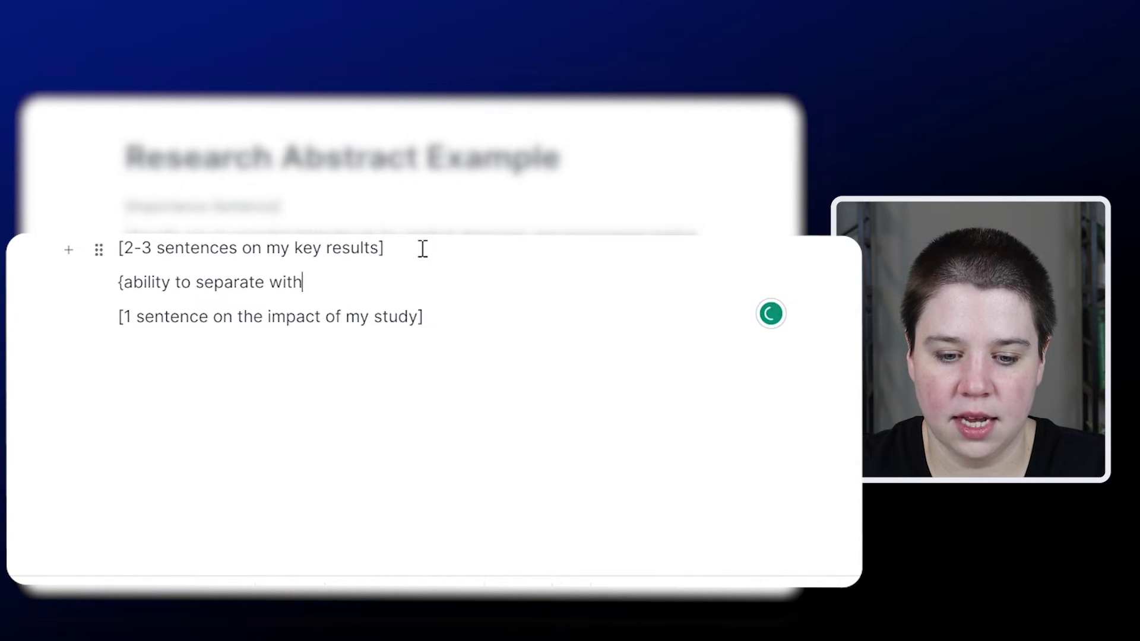
type("steroids}")
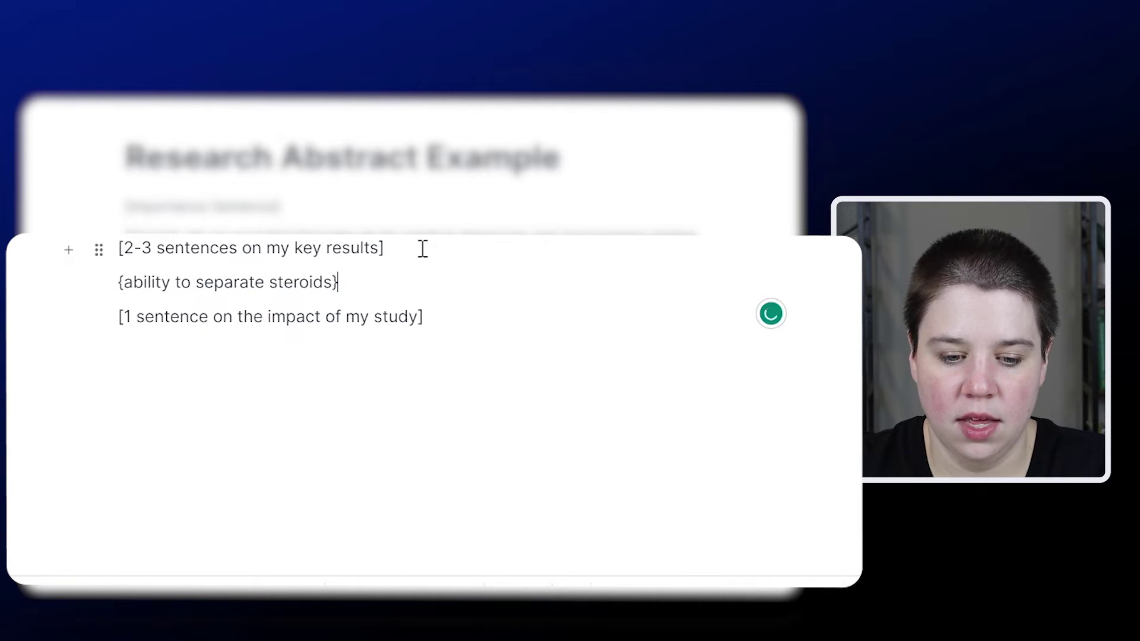
key("Return")
type("{")
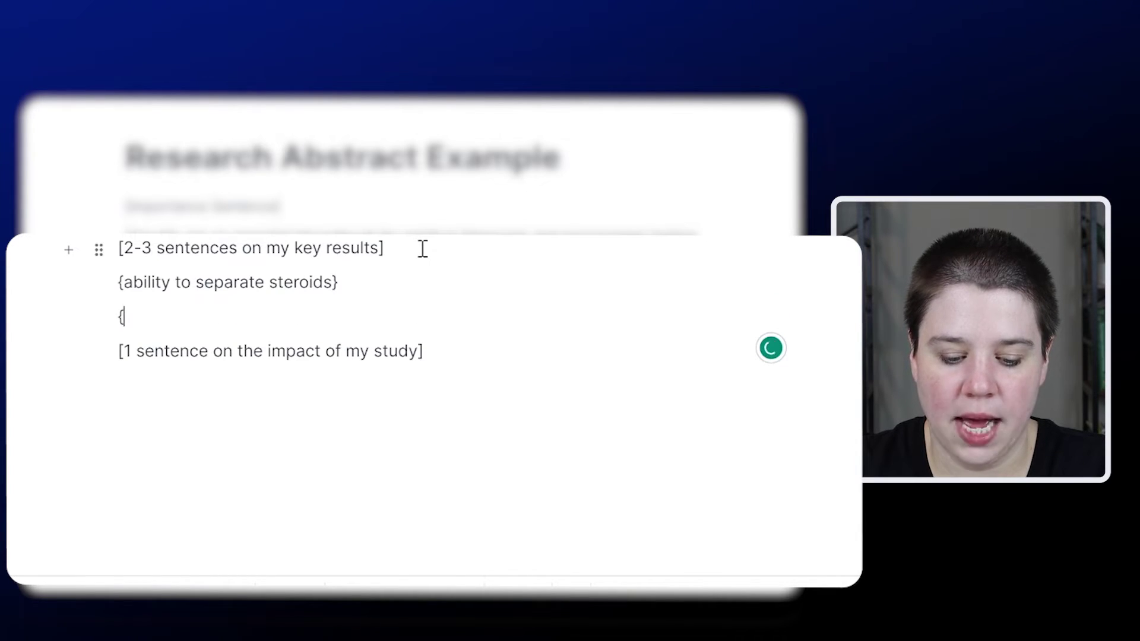
type("Formation")
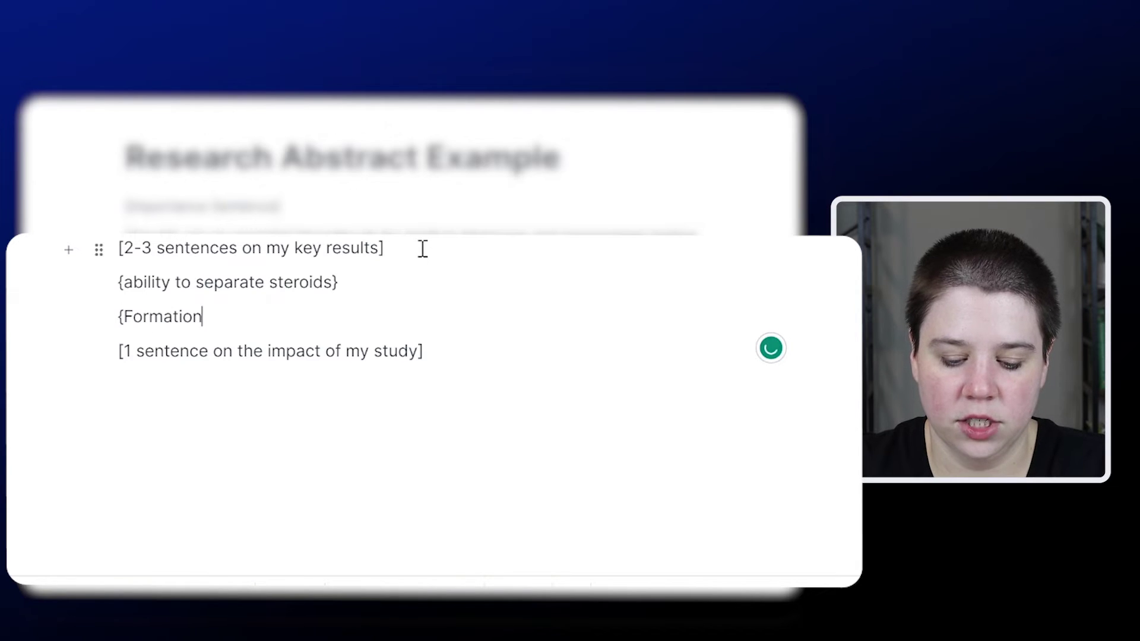
type(" of a heterod")
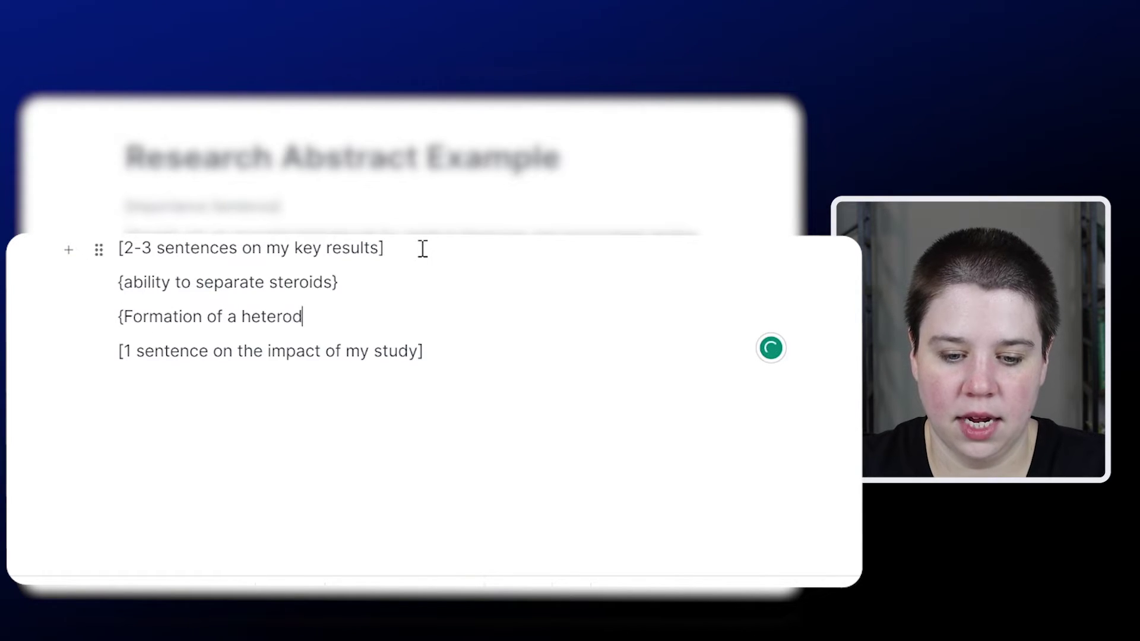
type("imer}")
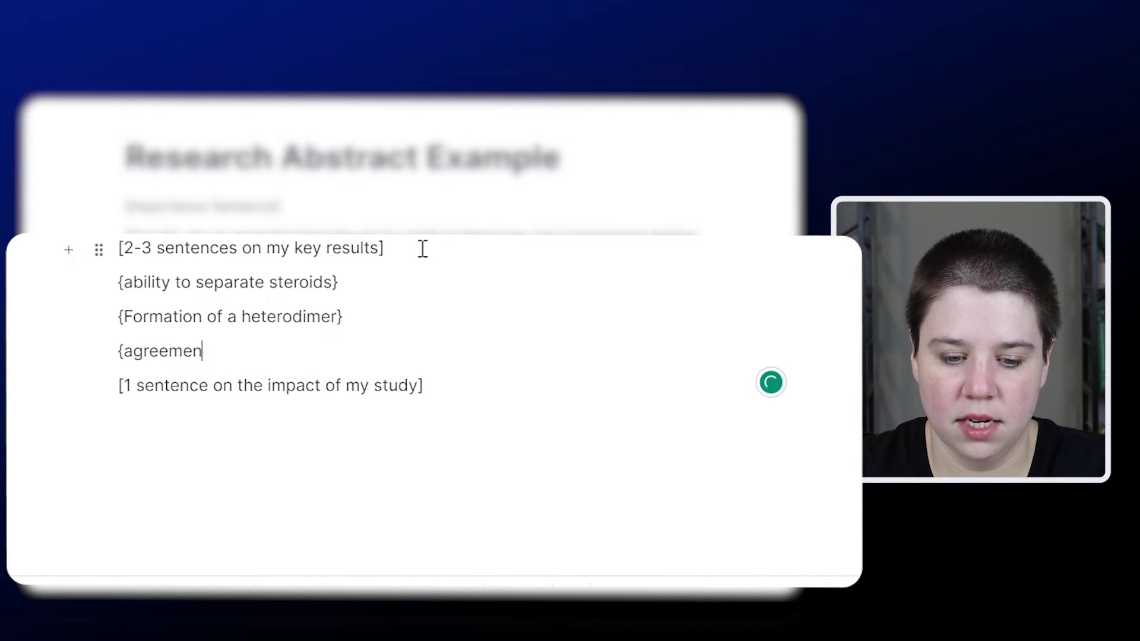
type("CS}")
- Replace the separation note: group I metal adduction separated 4 of 5 isomer pairs (mean resolution 1.76)
left_click_drag(340, 282, 88, 291)
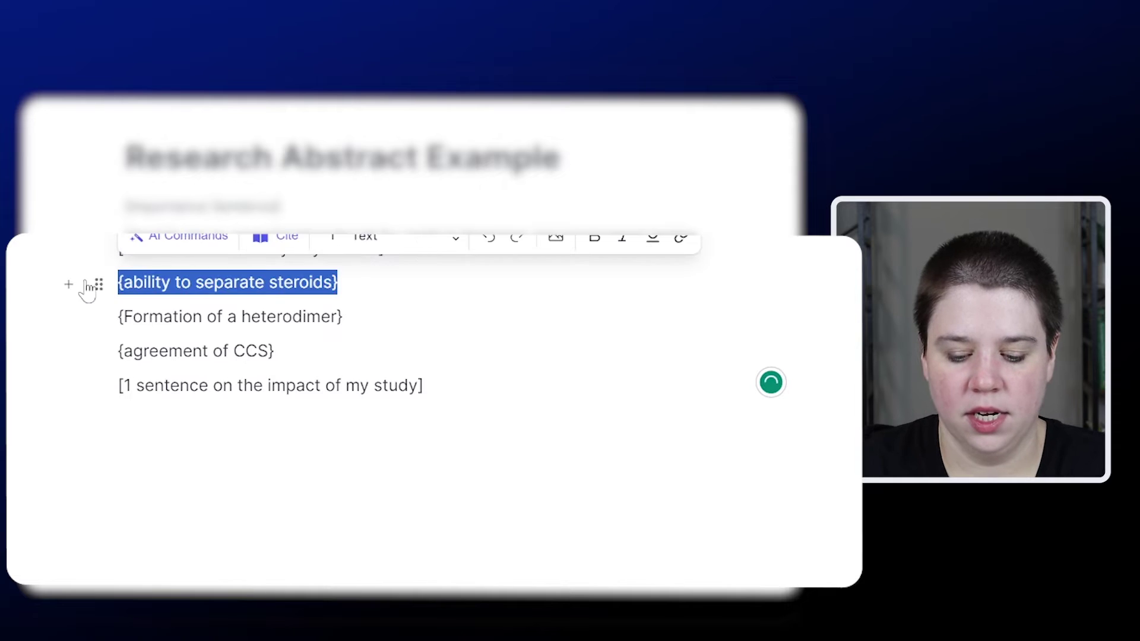
type("The ")
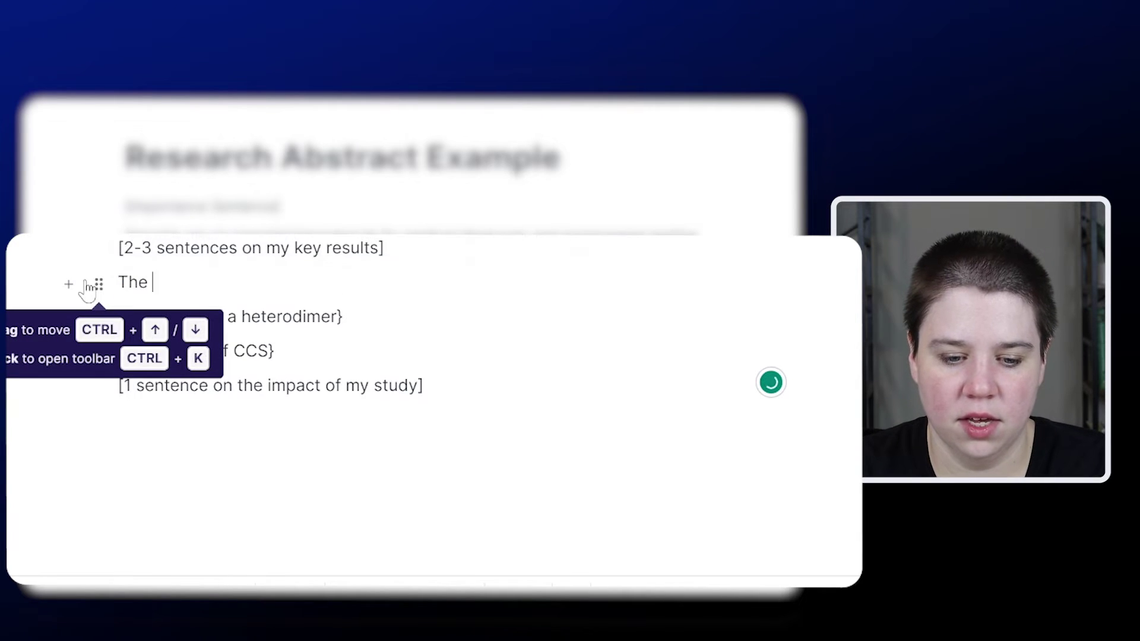
type("use of group ")
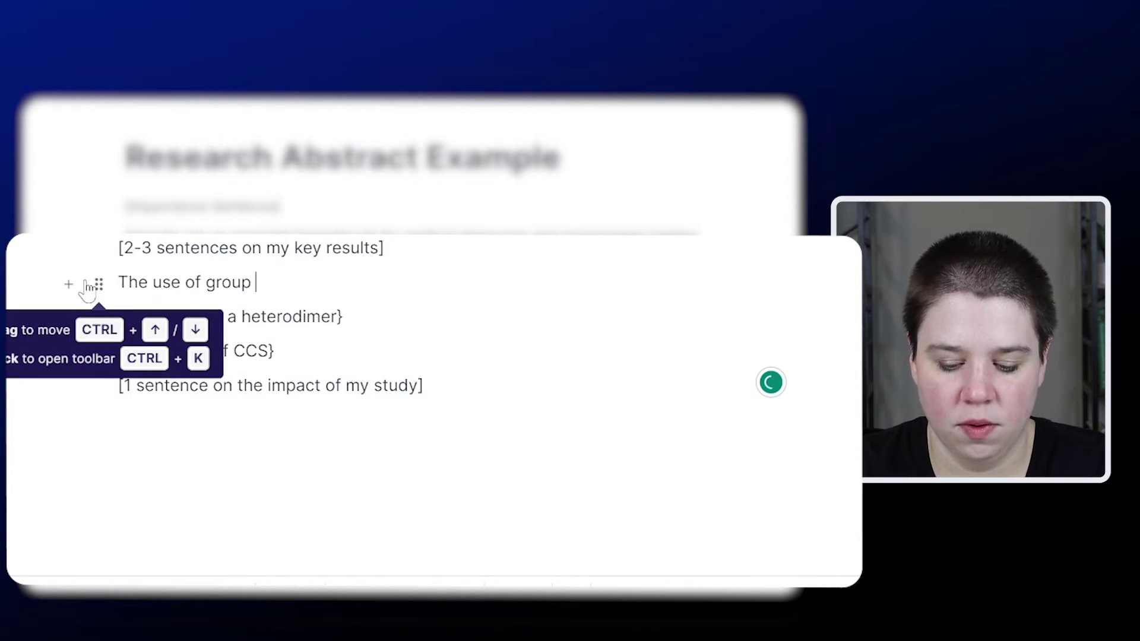
type("I metal adduc")
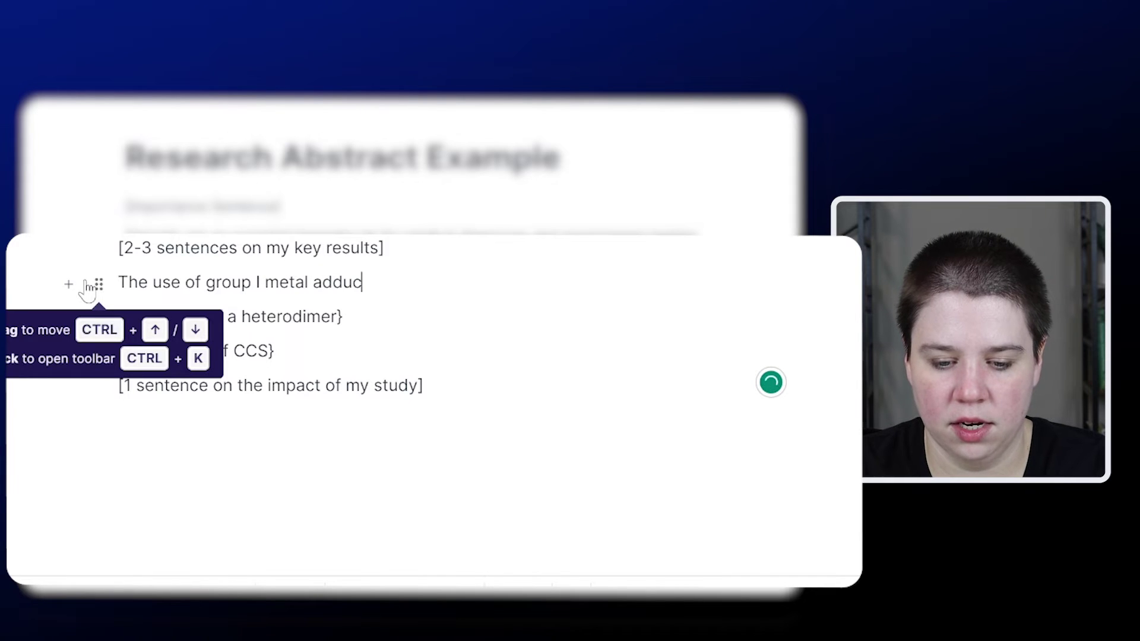
type("tion was able to ")
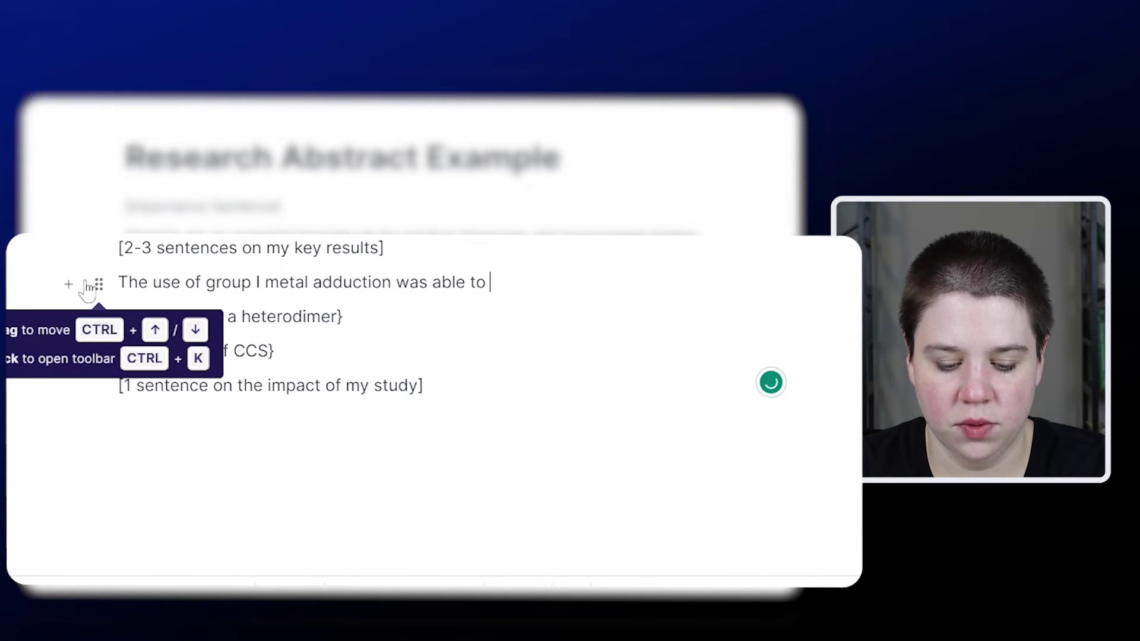
type("separate 4 o")
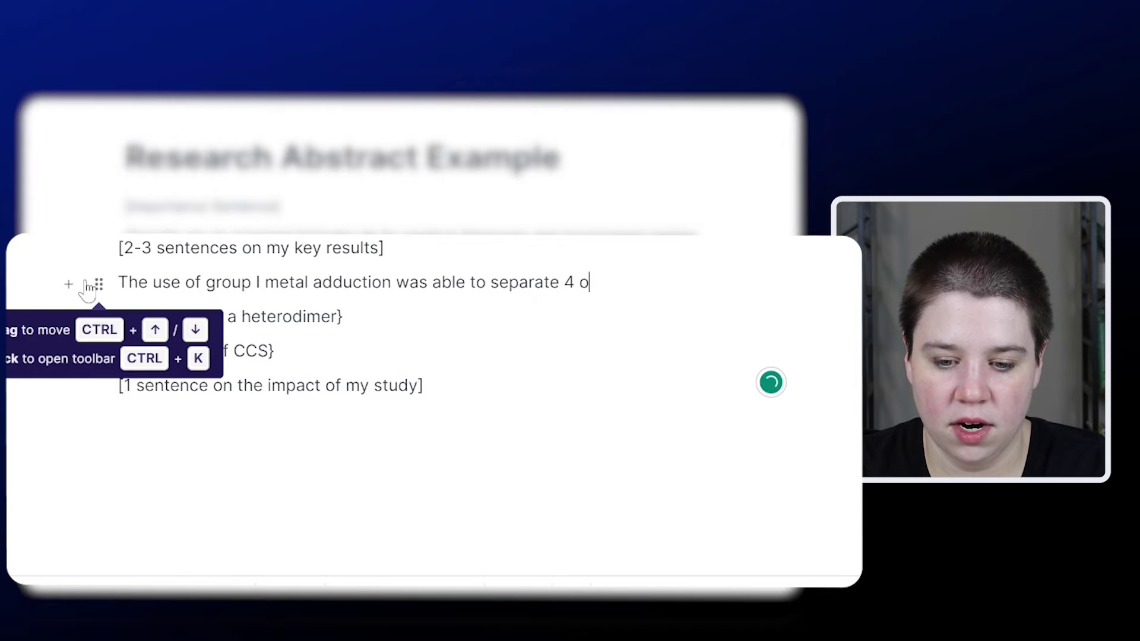
type("f the 5 is")
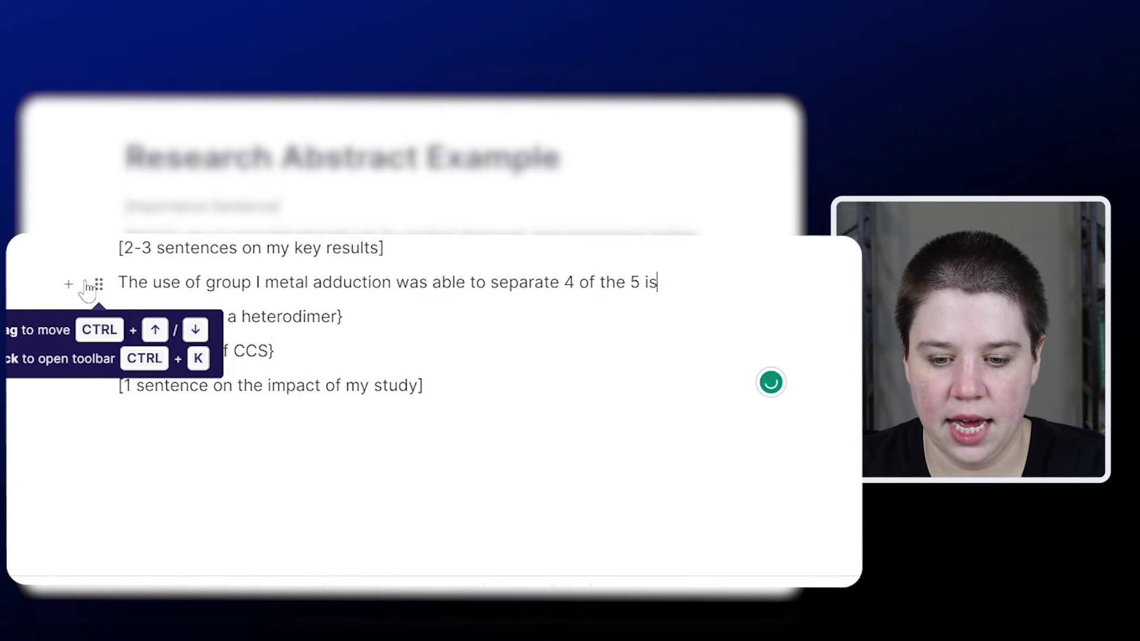
type("omer pairs at a r")
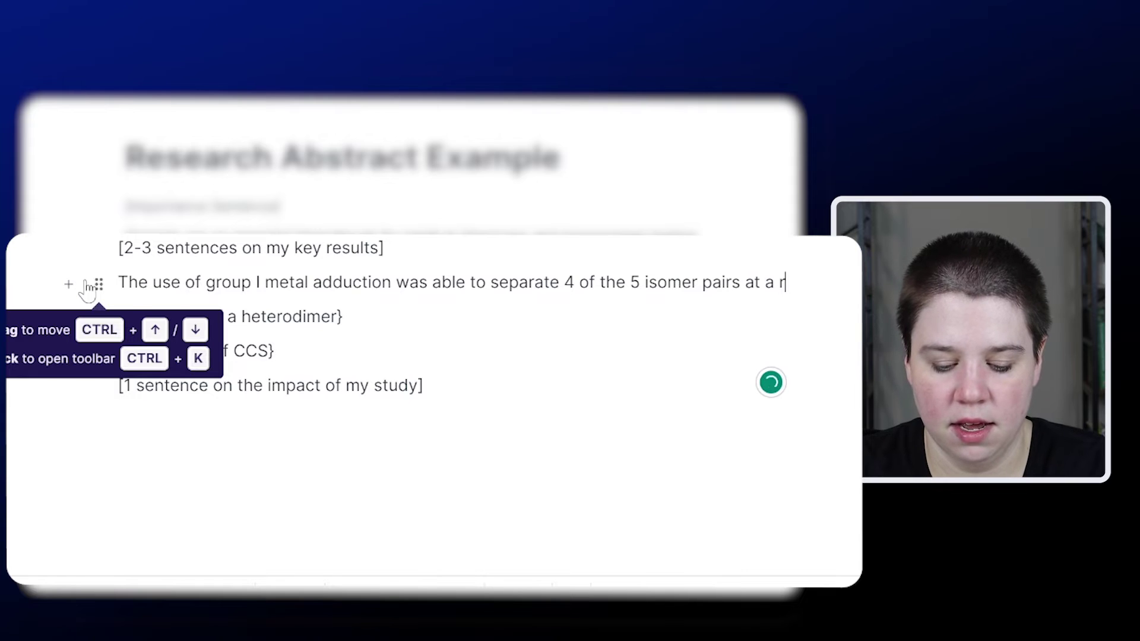
type("esolution value above ")
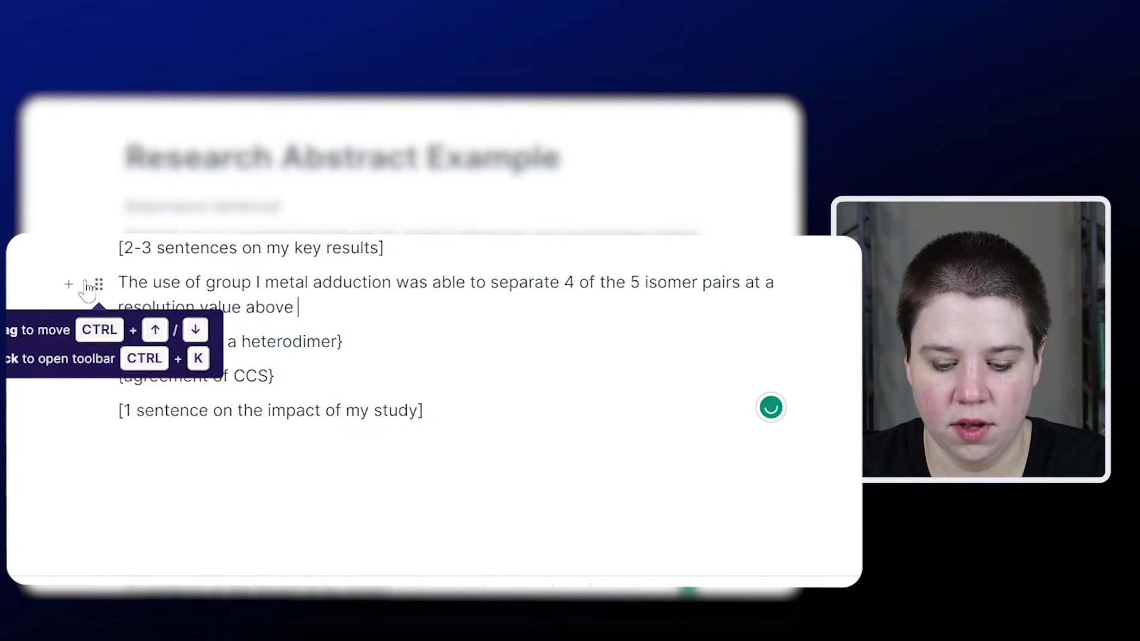
type("1.5.")
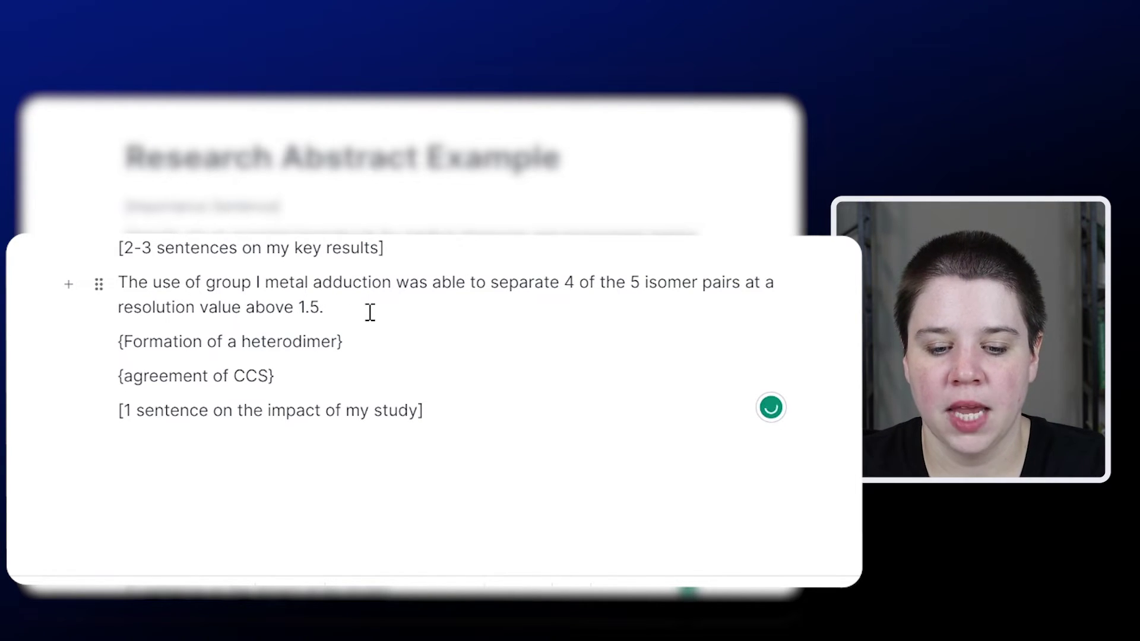
key("Left")
type("(mean")
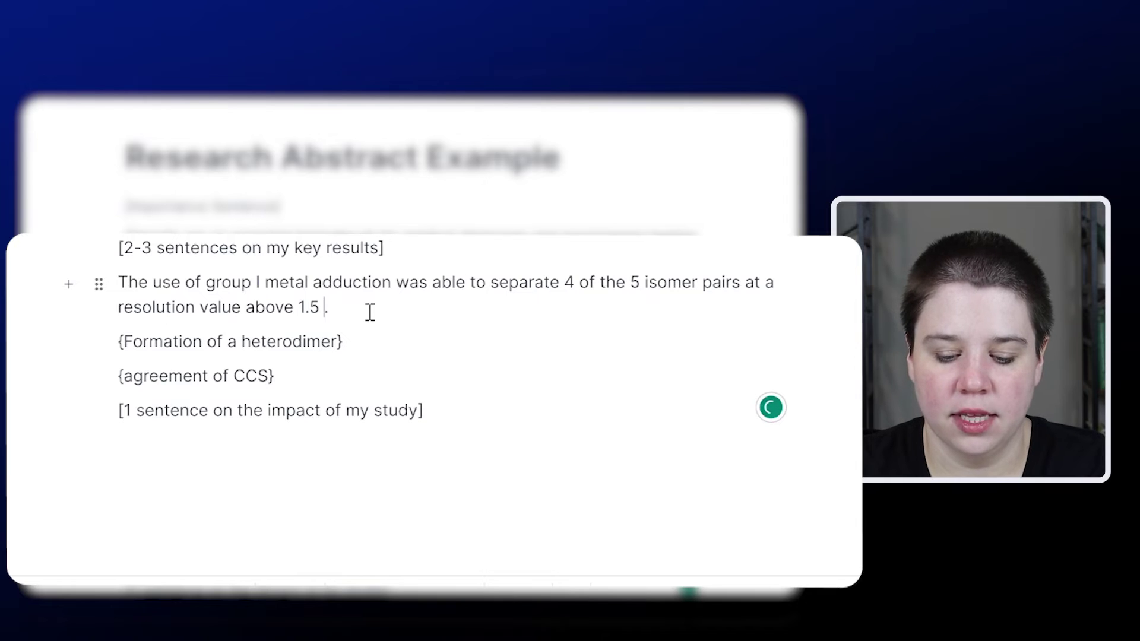
type(" resolution va")
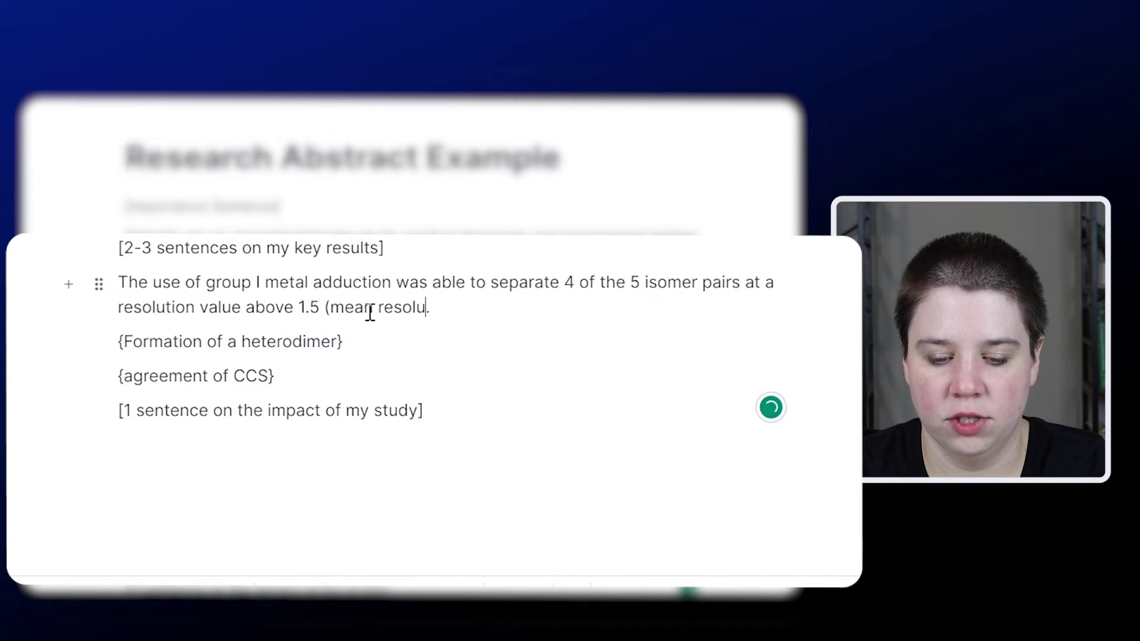
type("lue ")
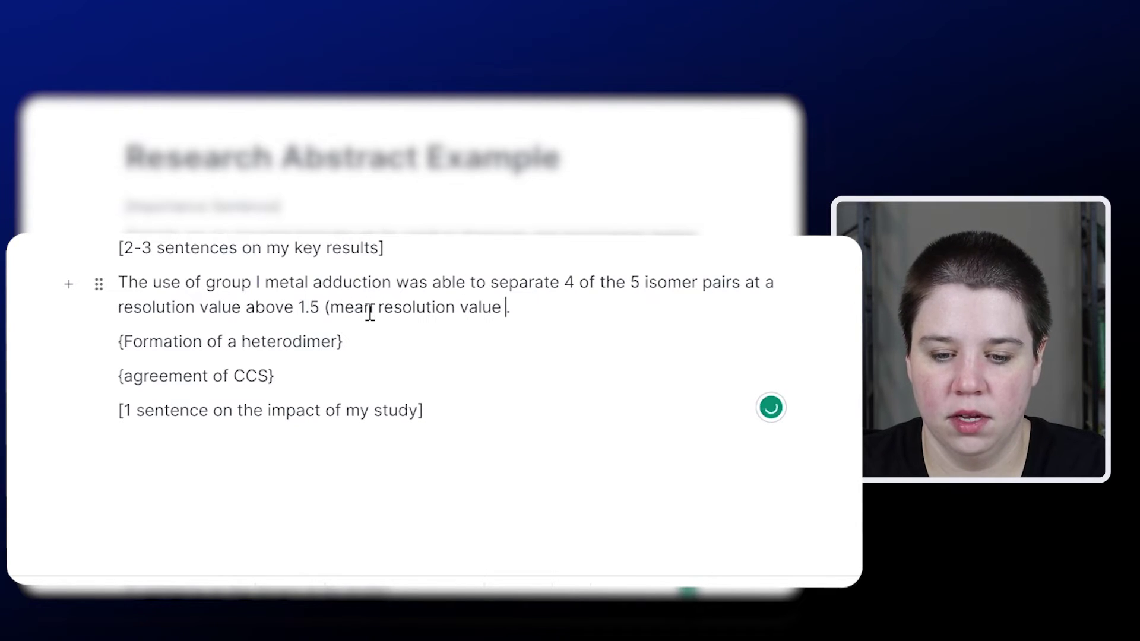
type("= )")
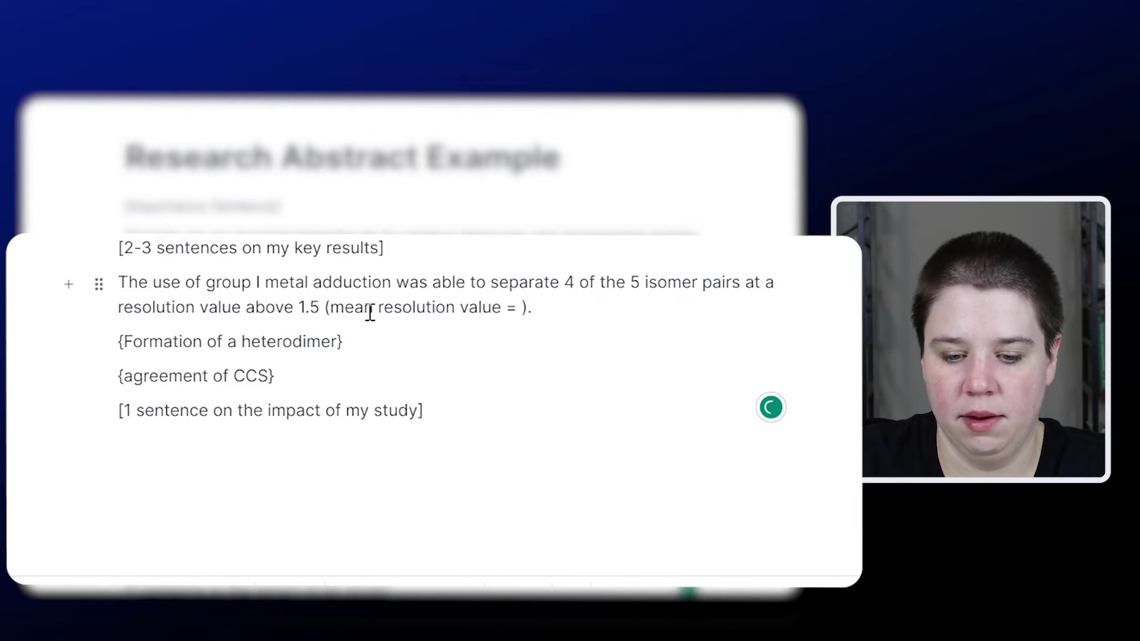
type("1.76")
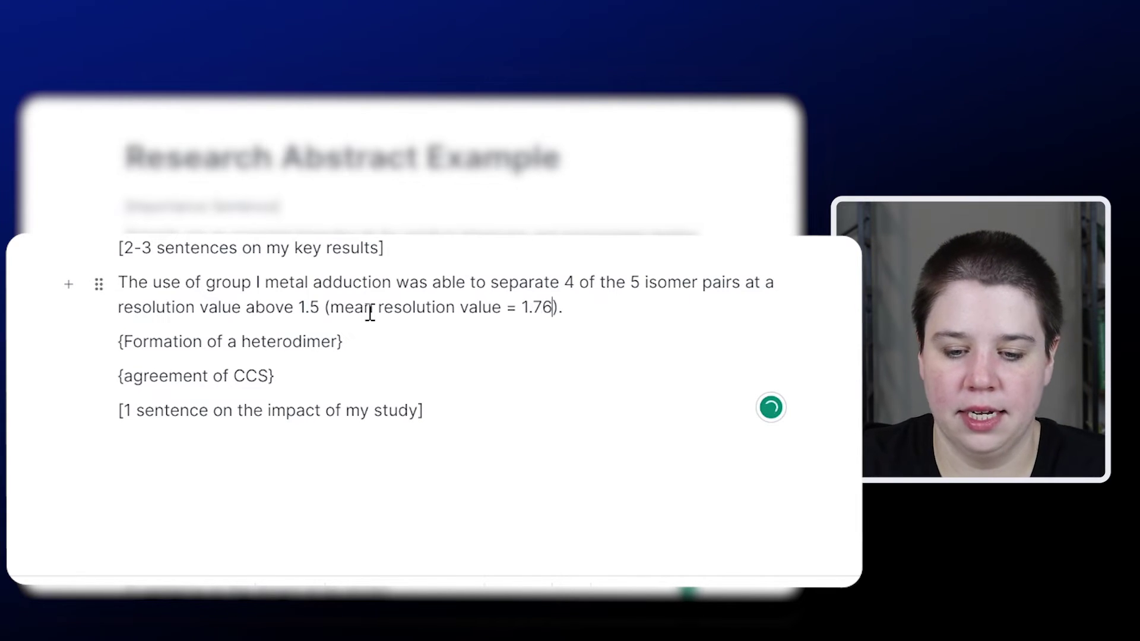
key("End")
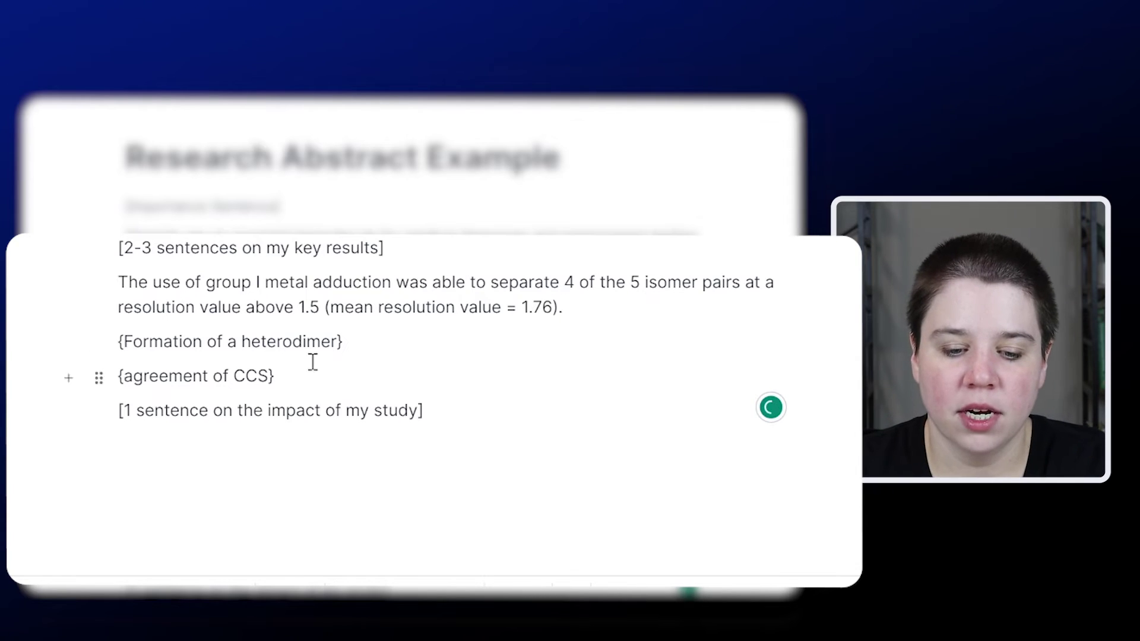
- Add sentences: one isomer pair unseparated due to a heterodimer; measured CCS agreed with previous literature
type("On")
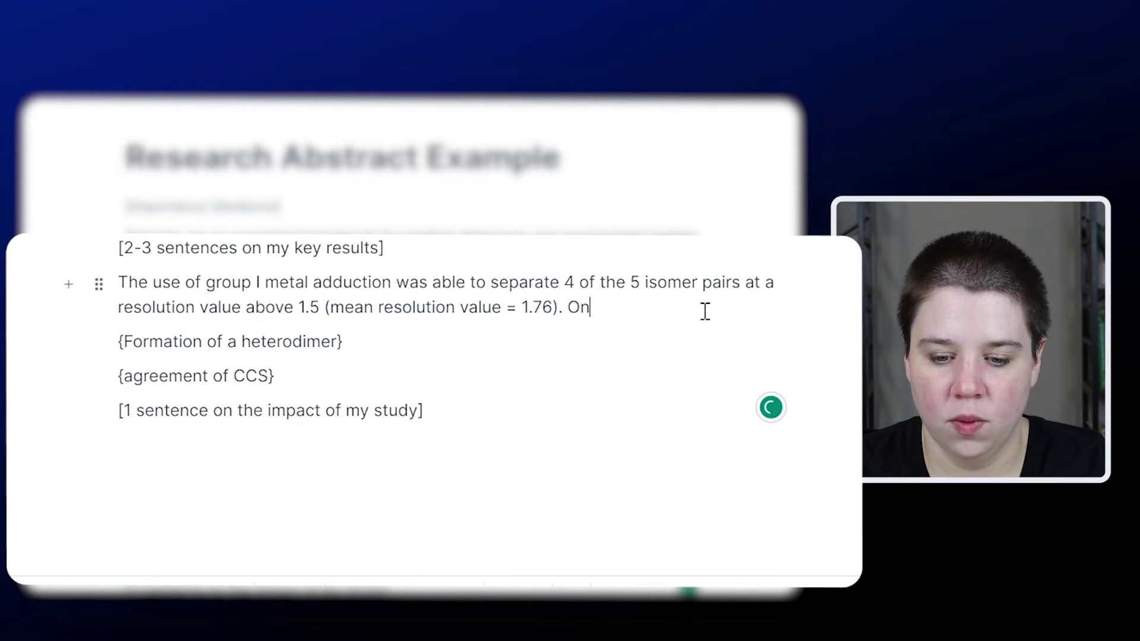
type("e pair of is")
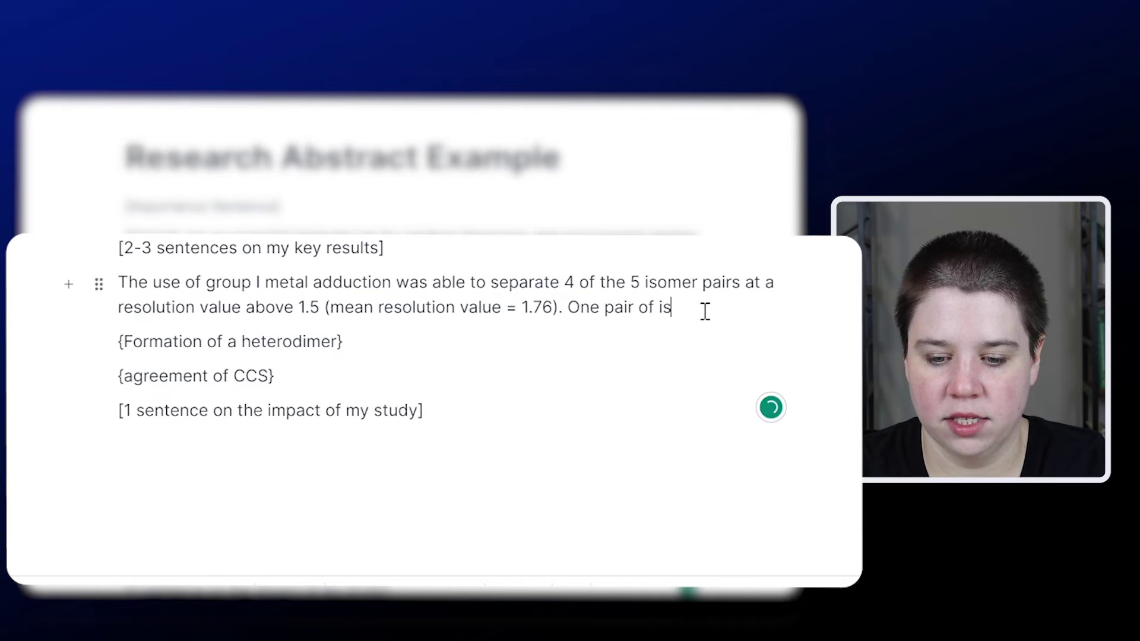
type("omers was un")
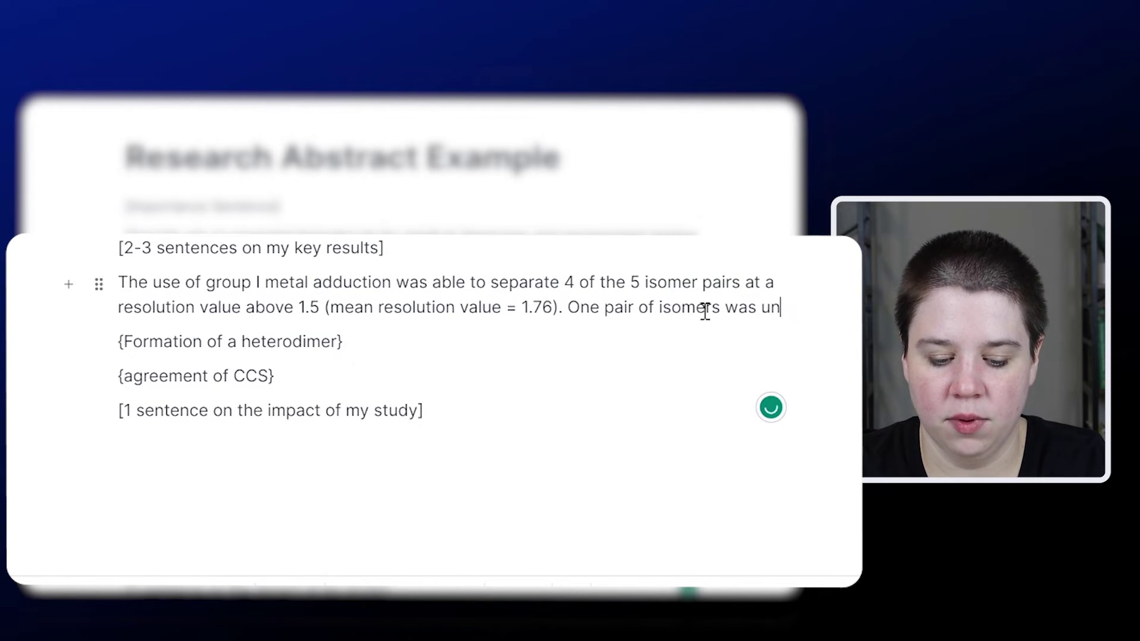
type("able to be separat")
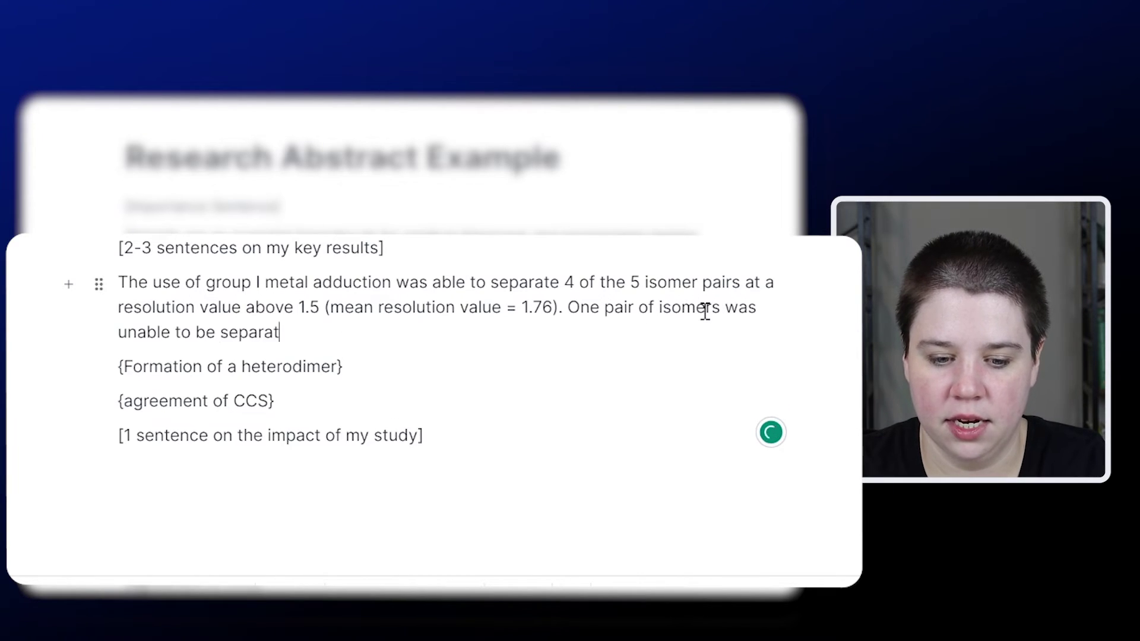
type("e due to the ")
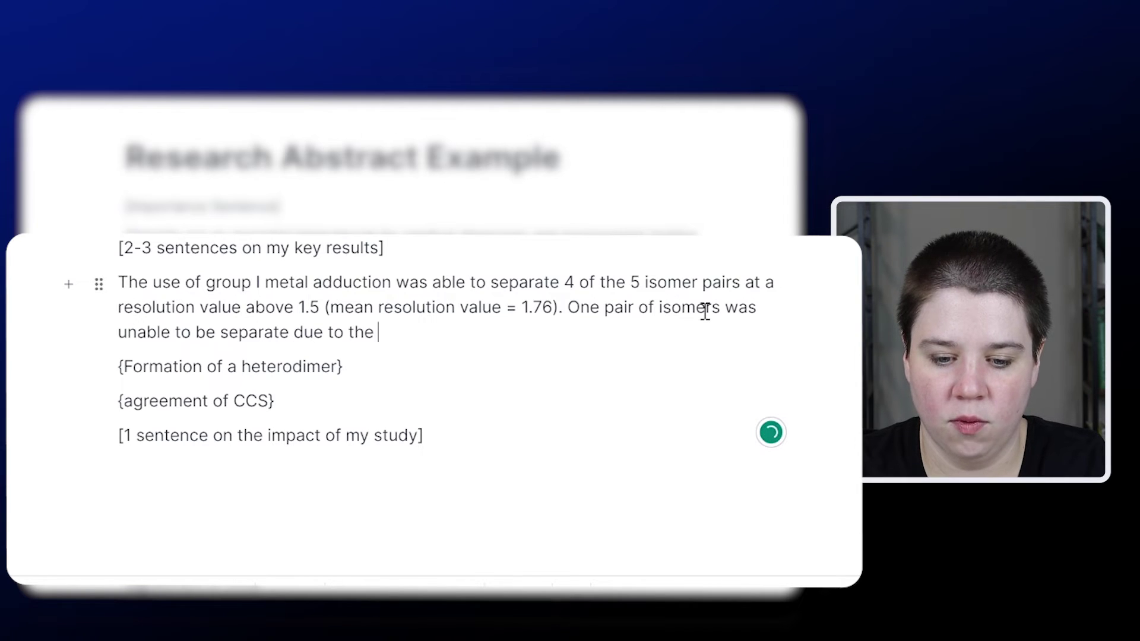
type("formation of a het")
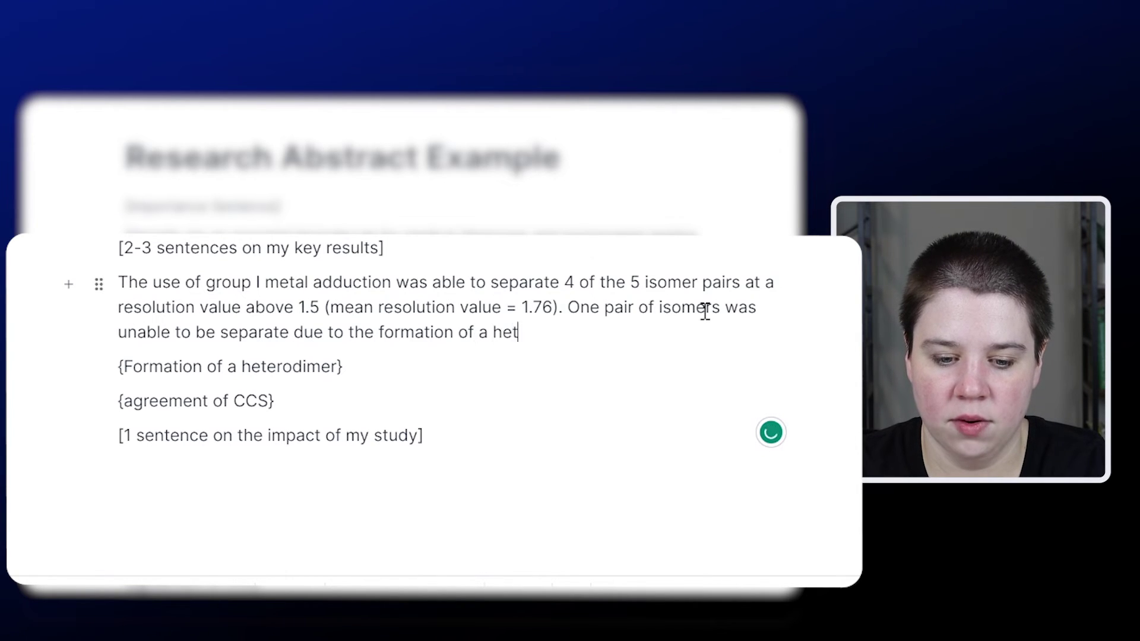
type("erodimer that ")
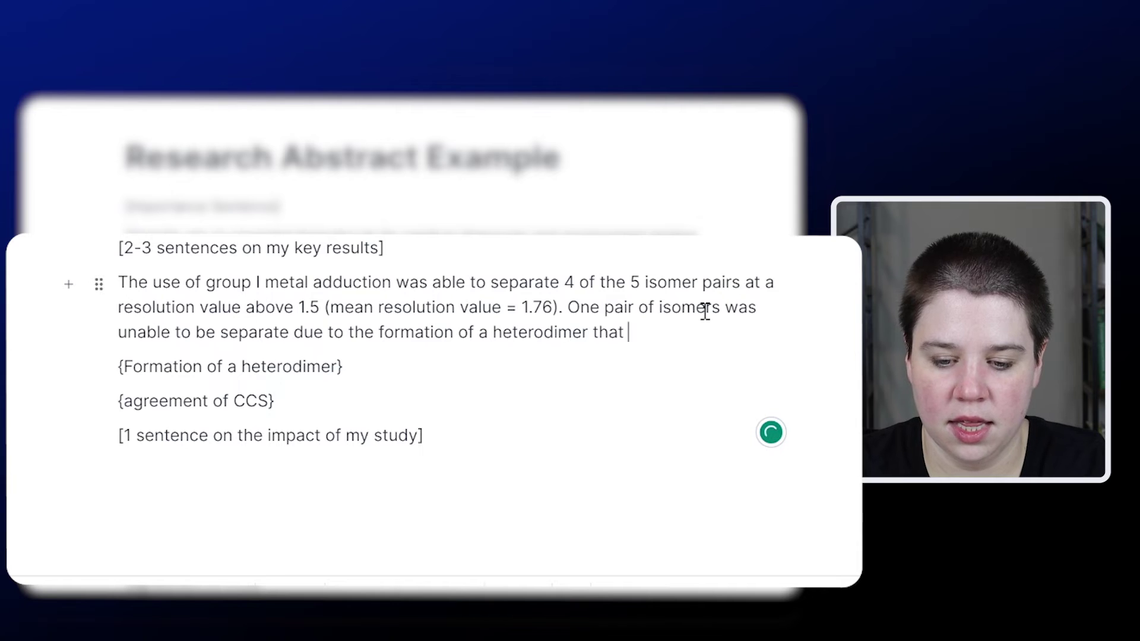
type("had a mobility bet")
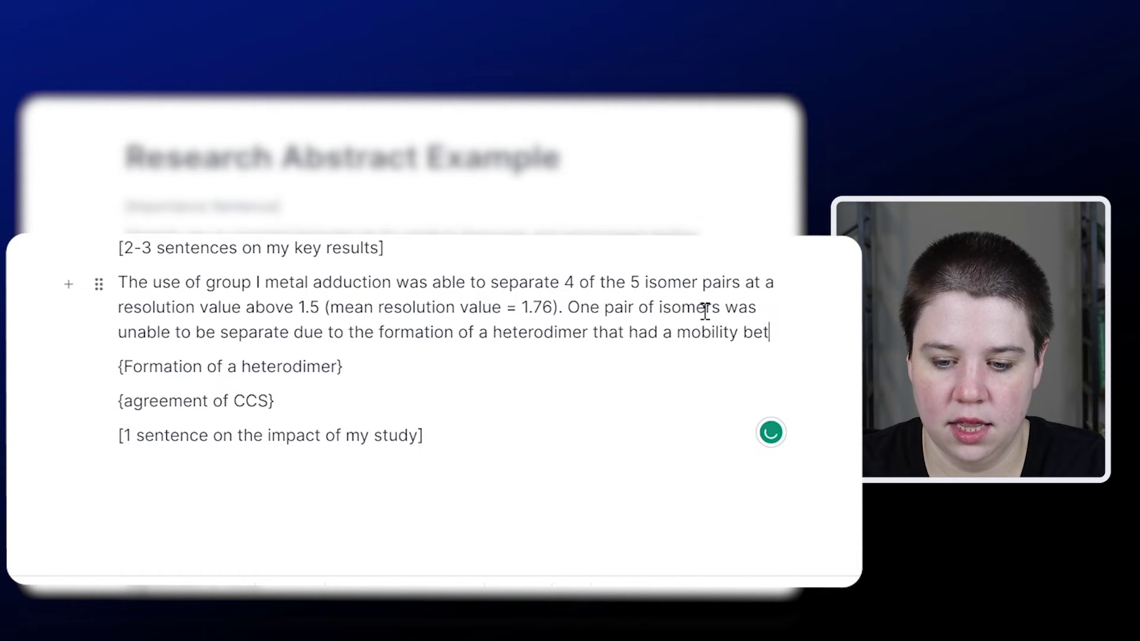
type("ween the two isomers. ")
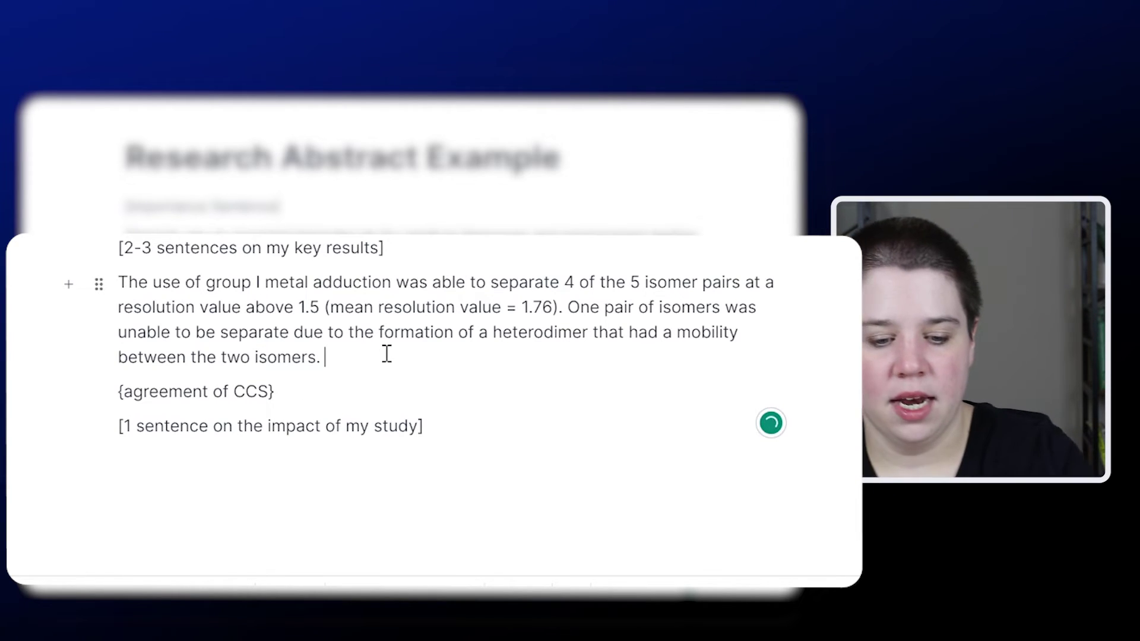
type("I")
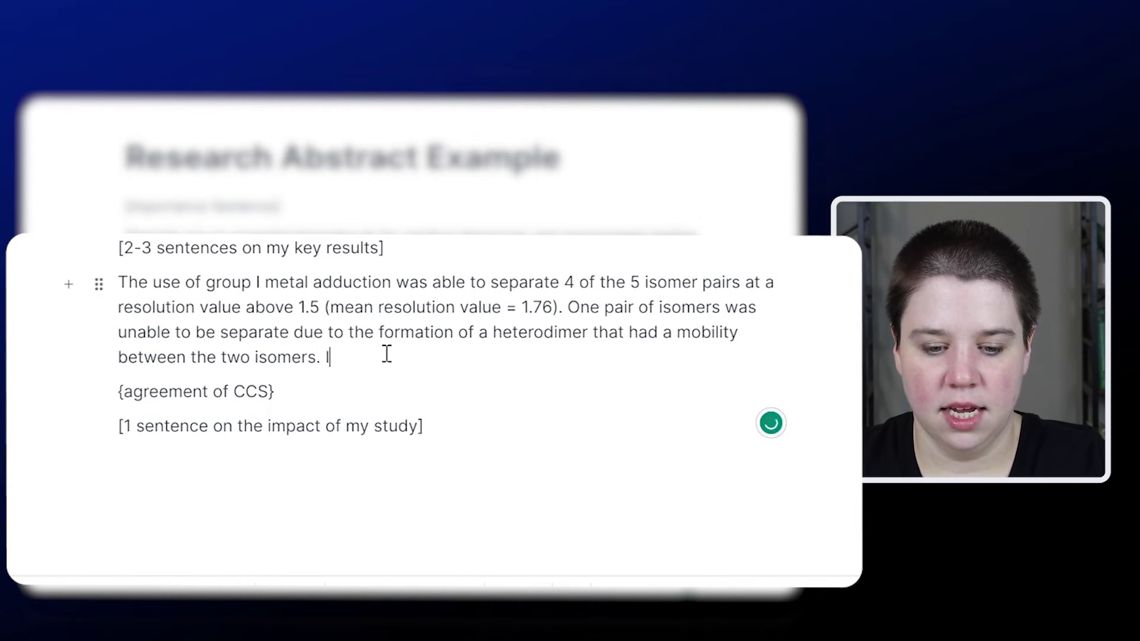
type("n addtion, we measure")
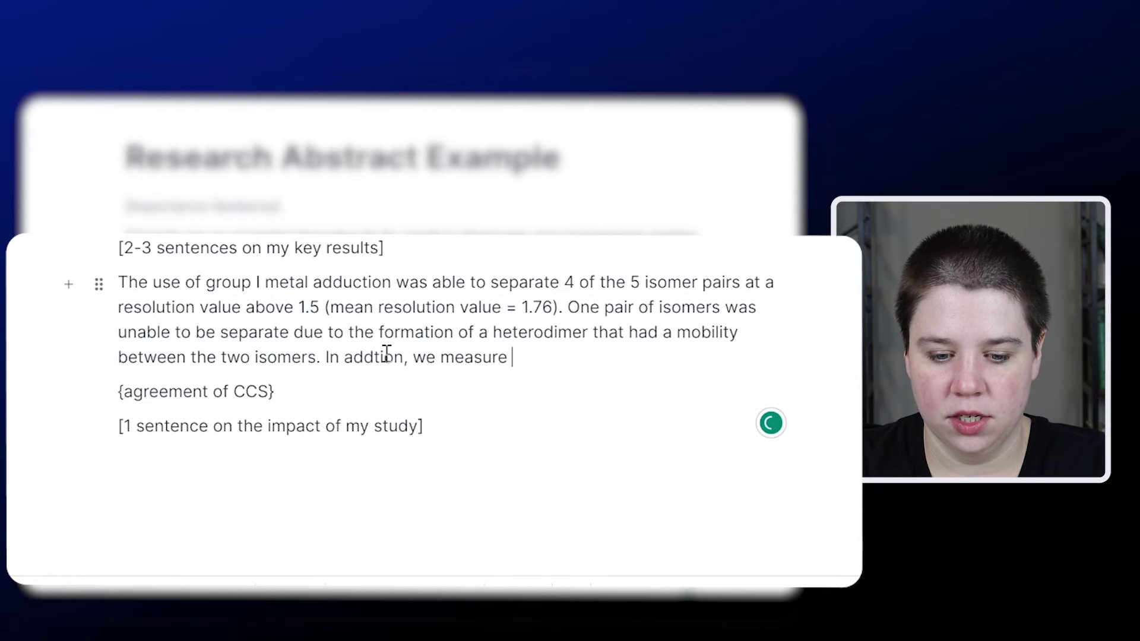
key("BackSpace")
type("d collision c")
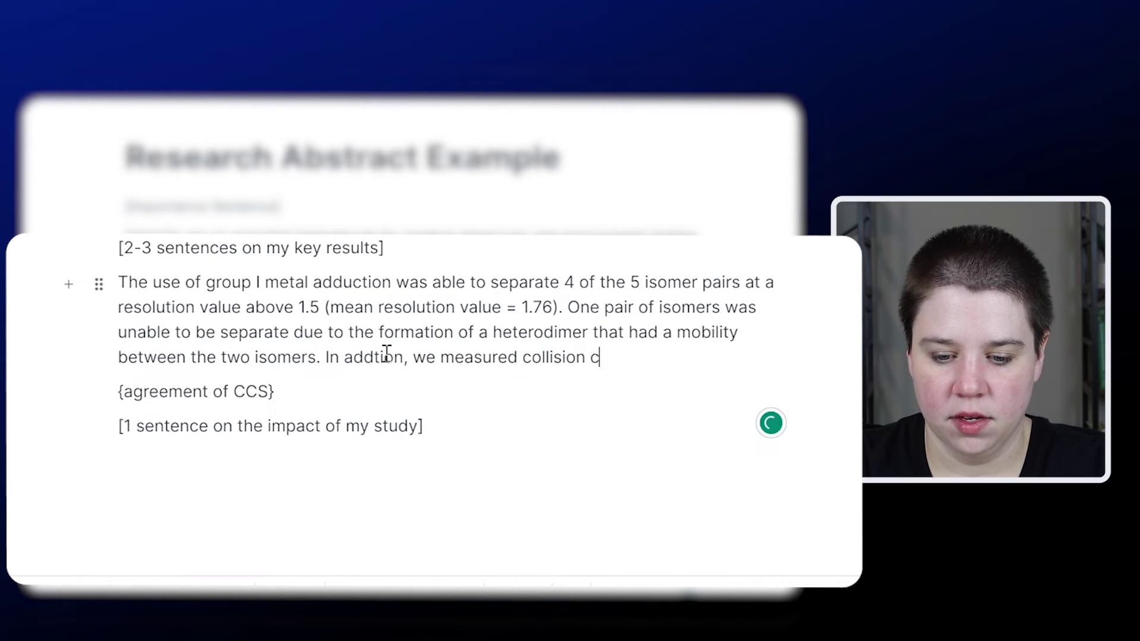
type("ross section")
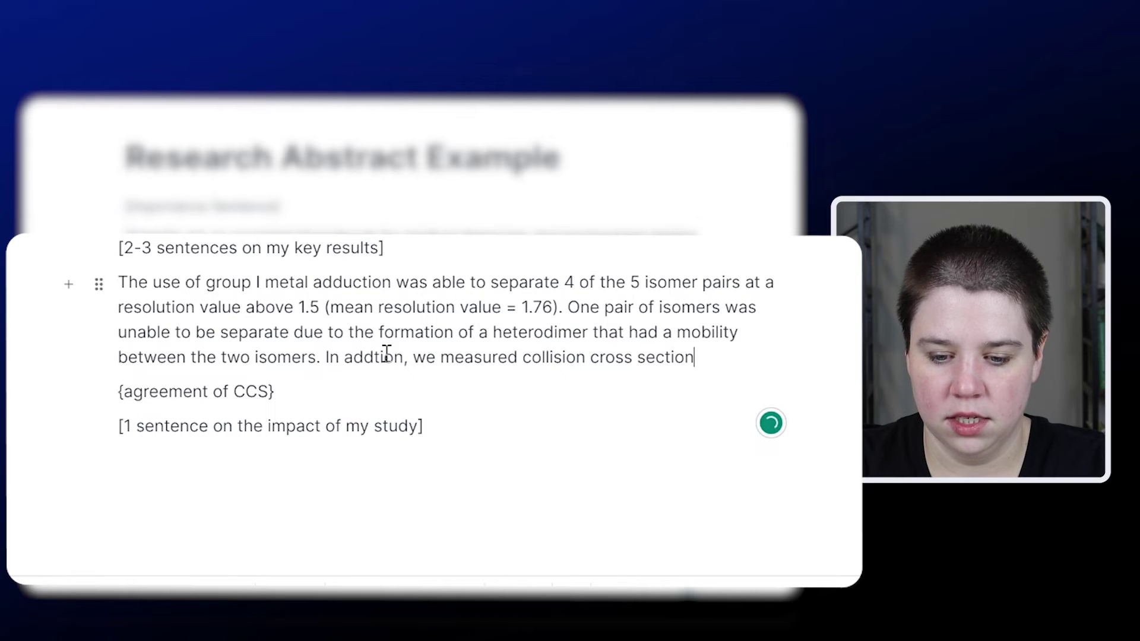
type("s (CCS) an")
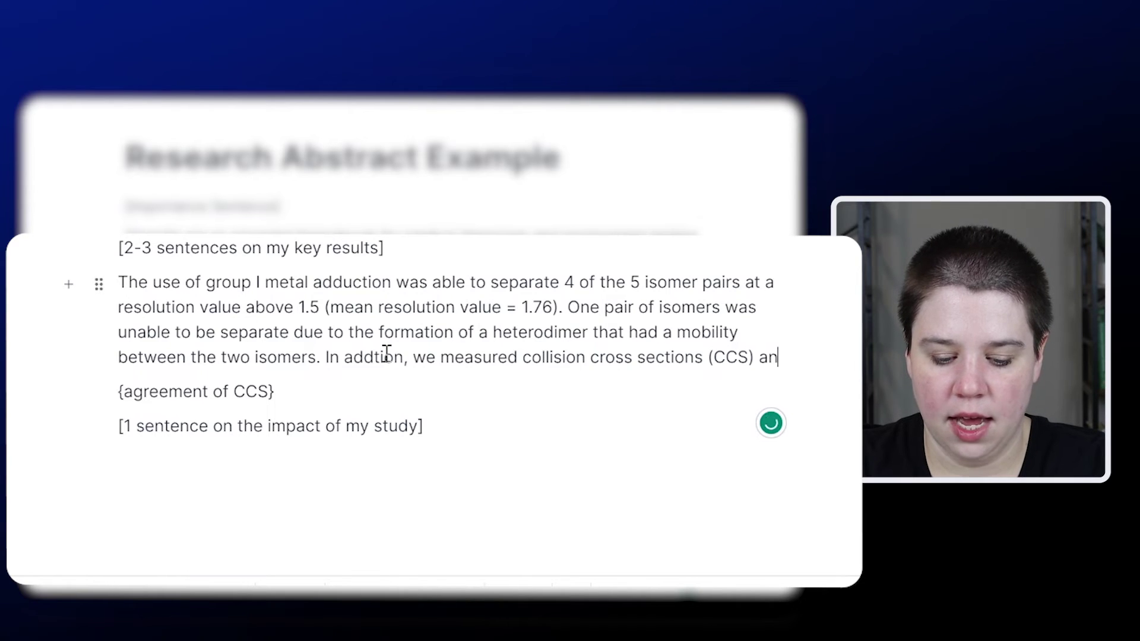
type("d")
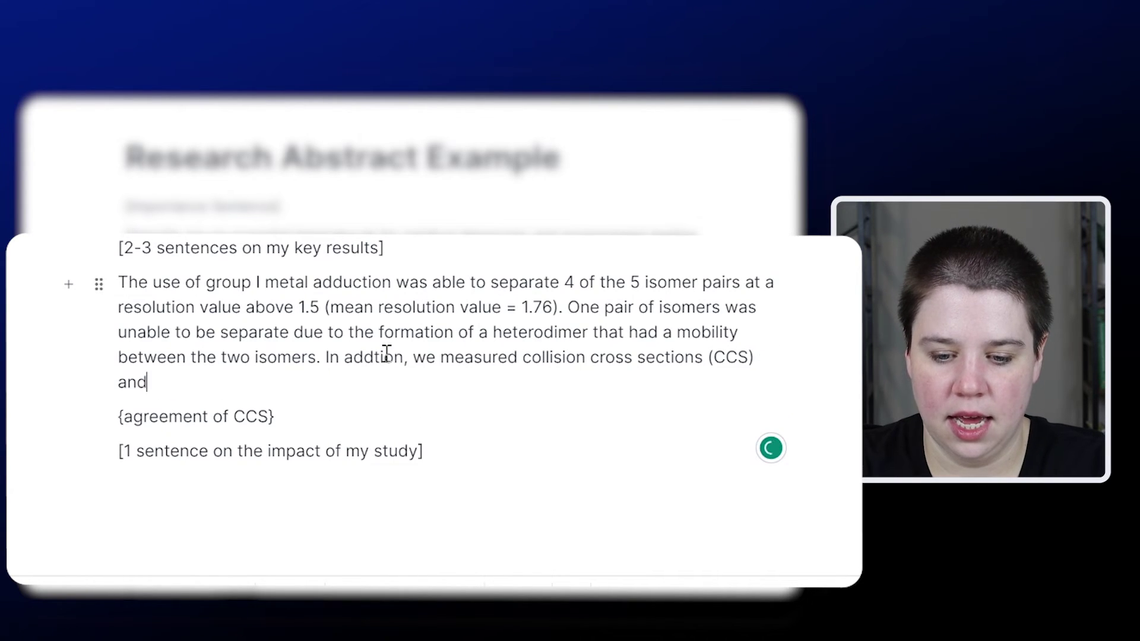
type(" found that they all agr")
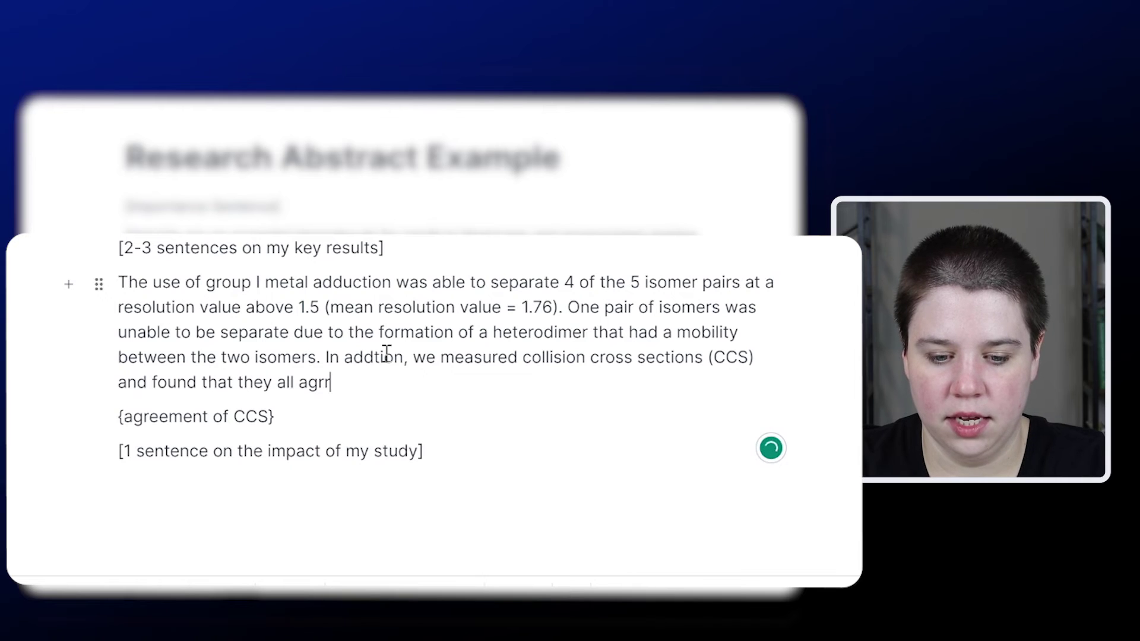
type("eed with previous literature ")
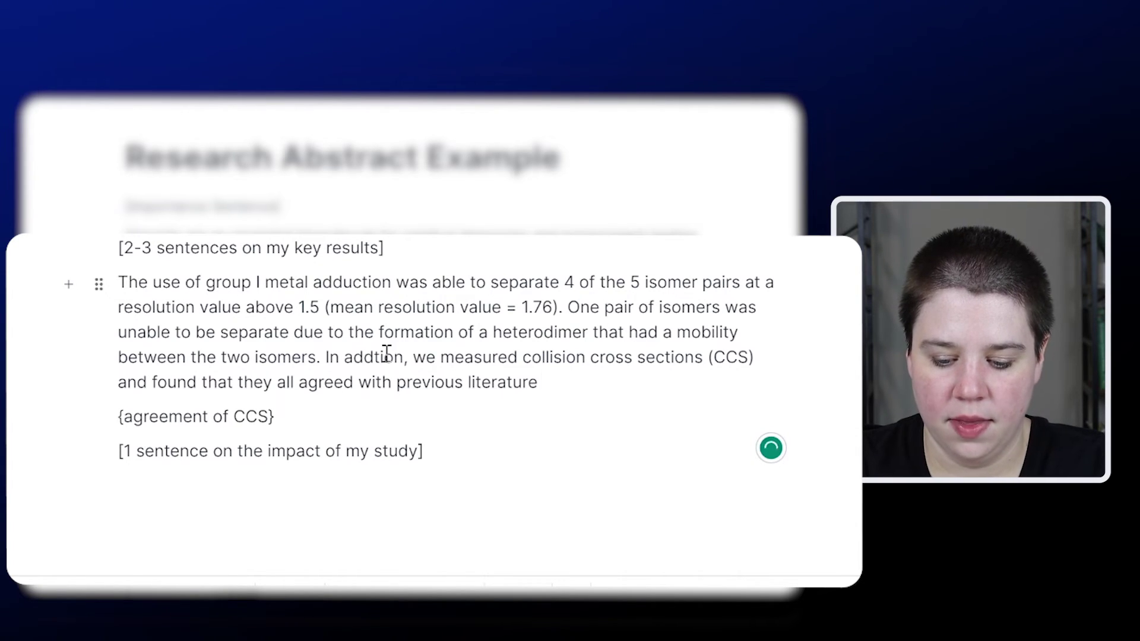
type("(")
key("BackSpace")
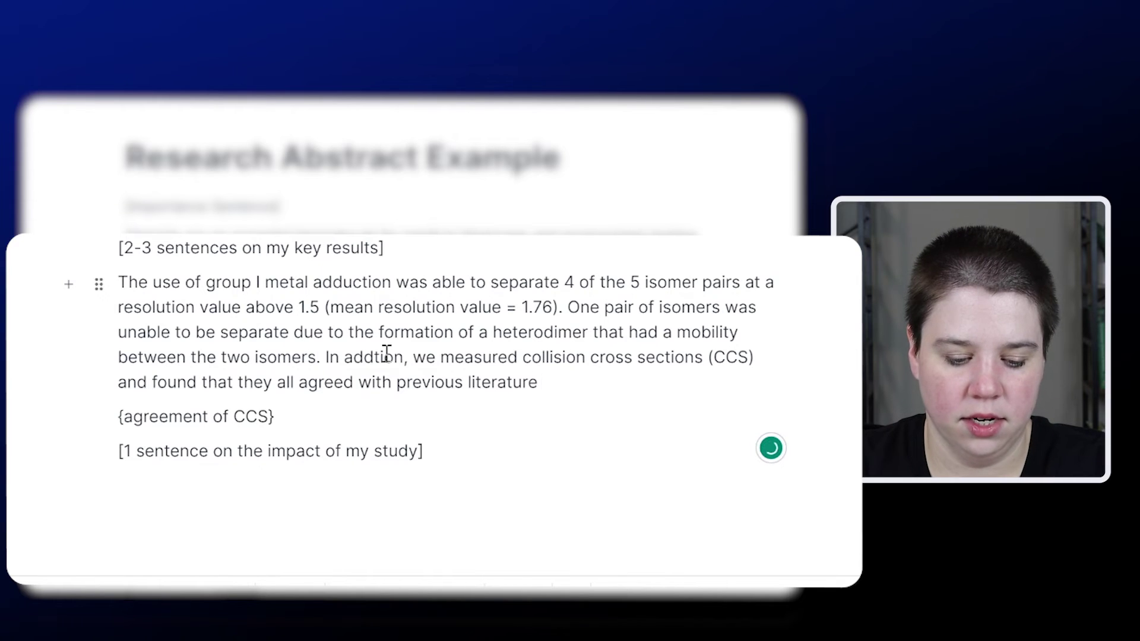
- Cite Hernández-Mesa et al., 2018 via a 'steroid ccs' search and begin 'These results show…'
type("(")
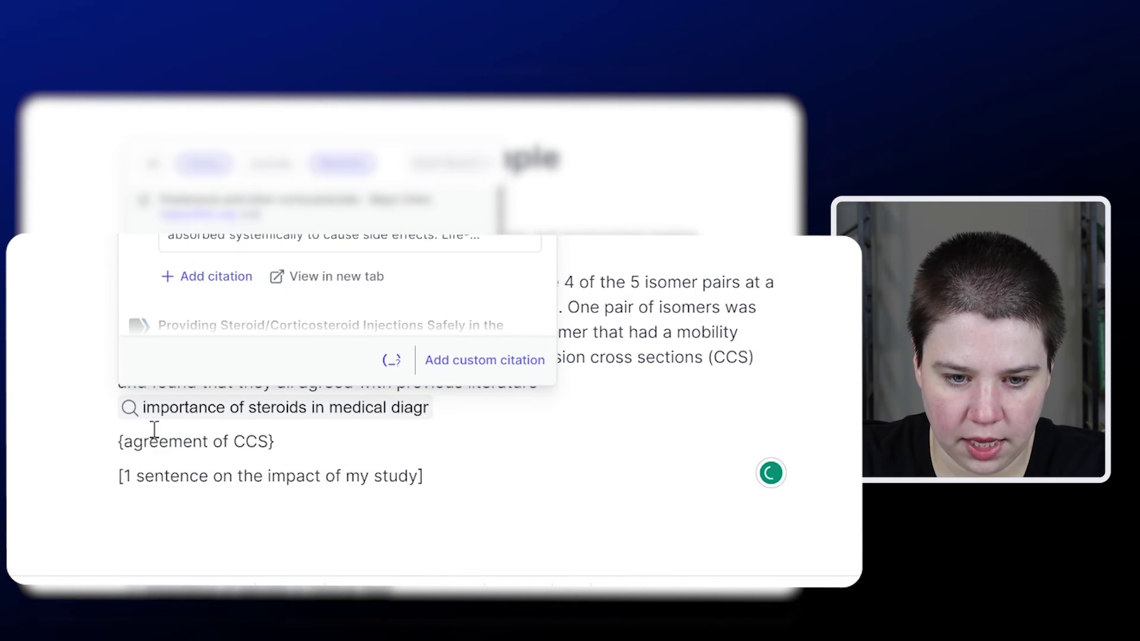
type("steroid ccs")
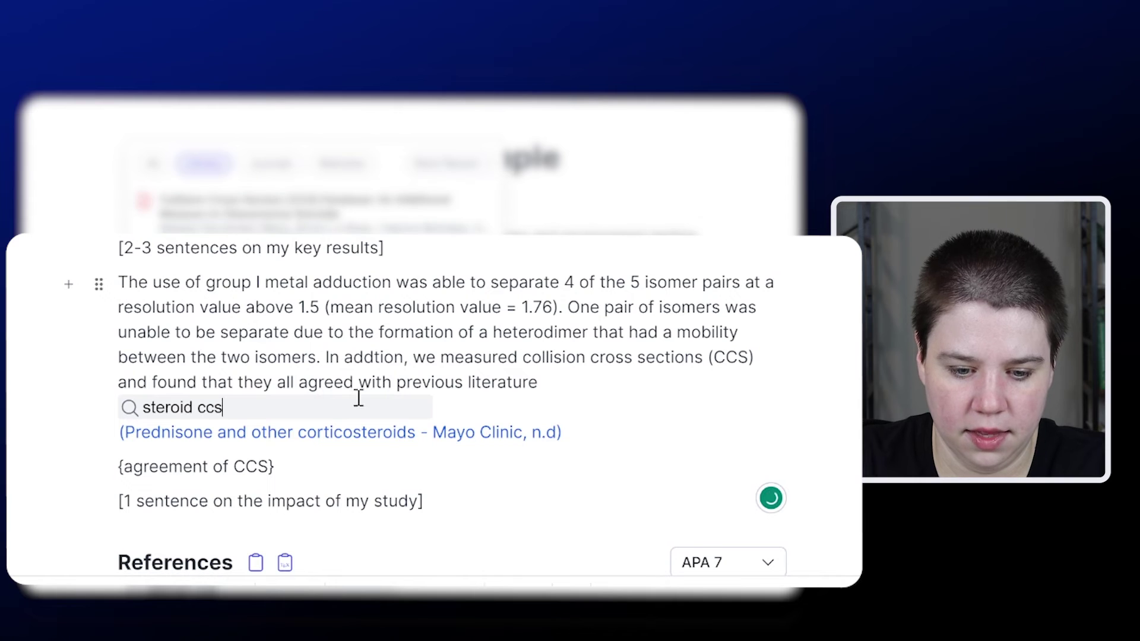
left_click(475, 458)
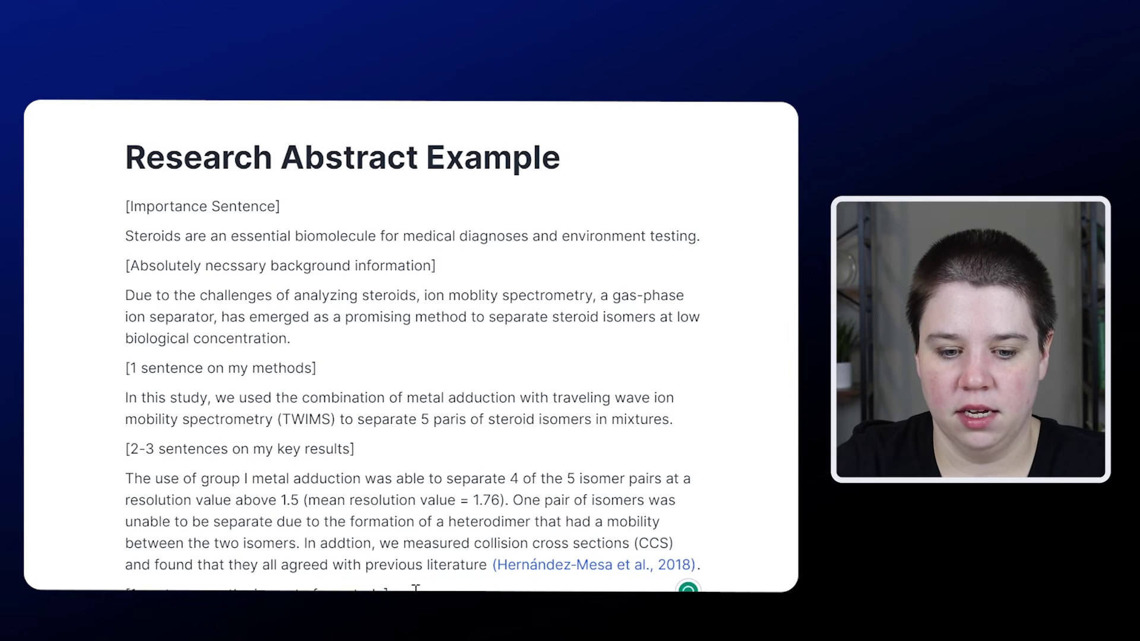
type("These results s")
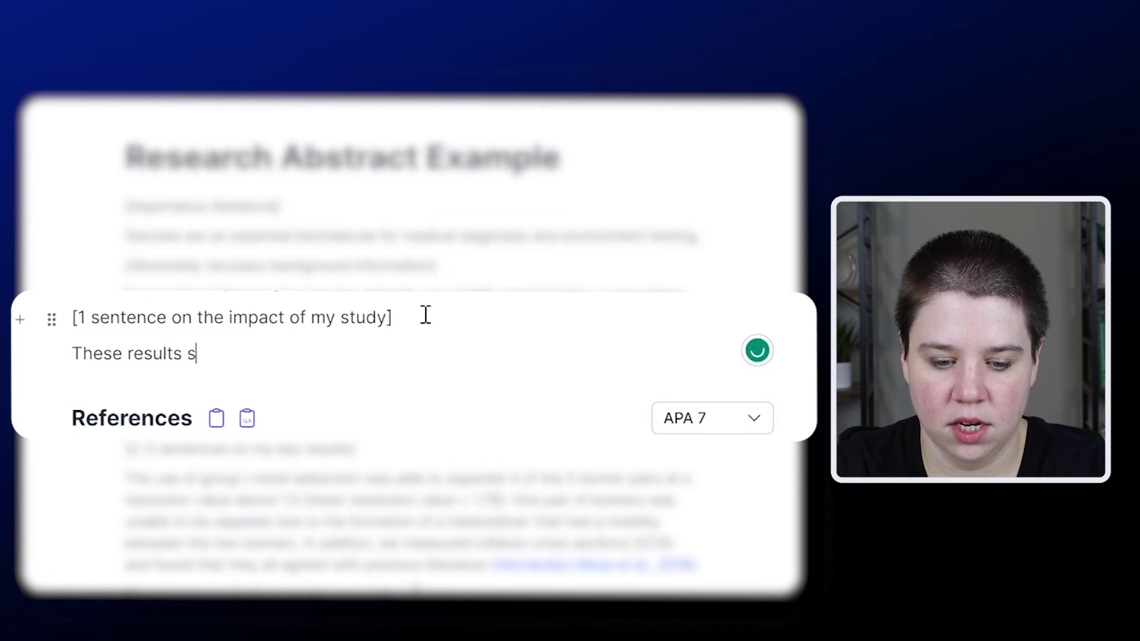
type("how that i")
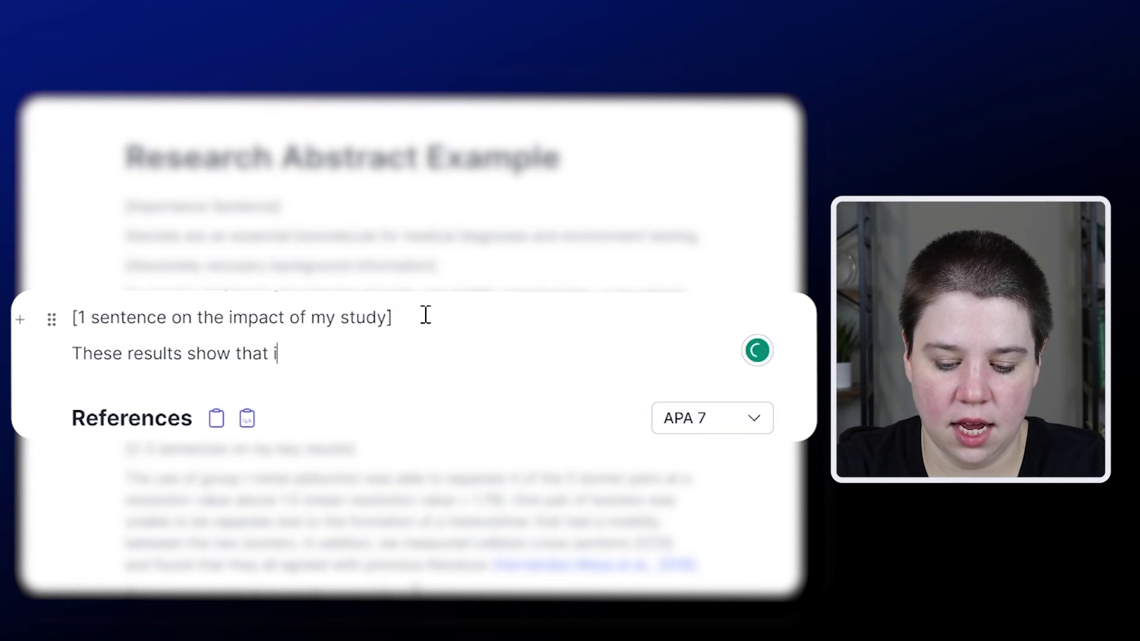
type("on mobility spe")
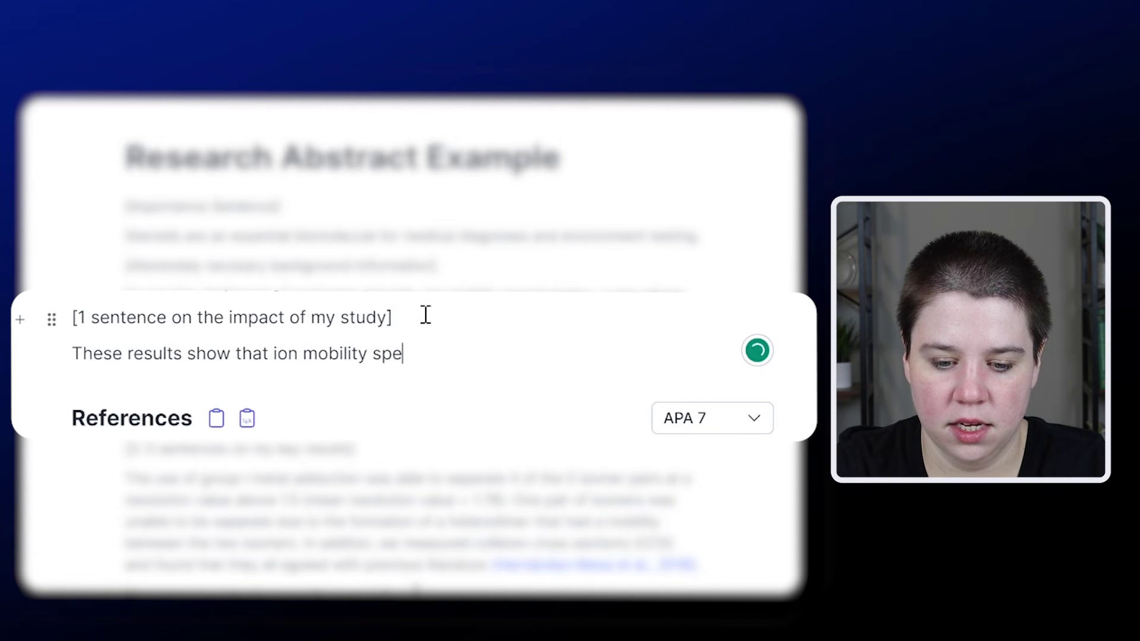
type("ctrometry ")
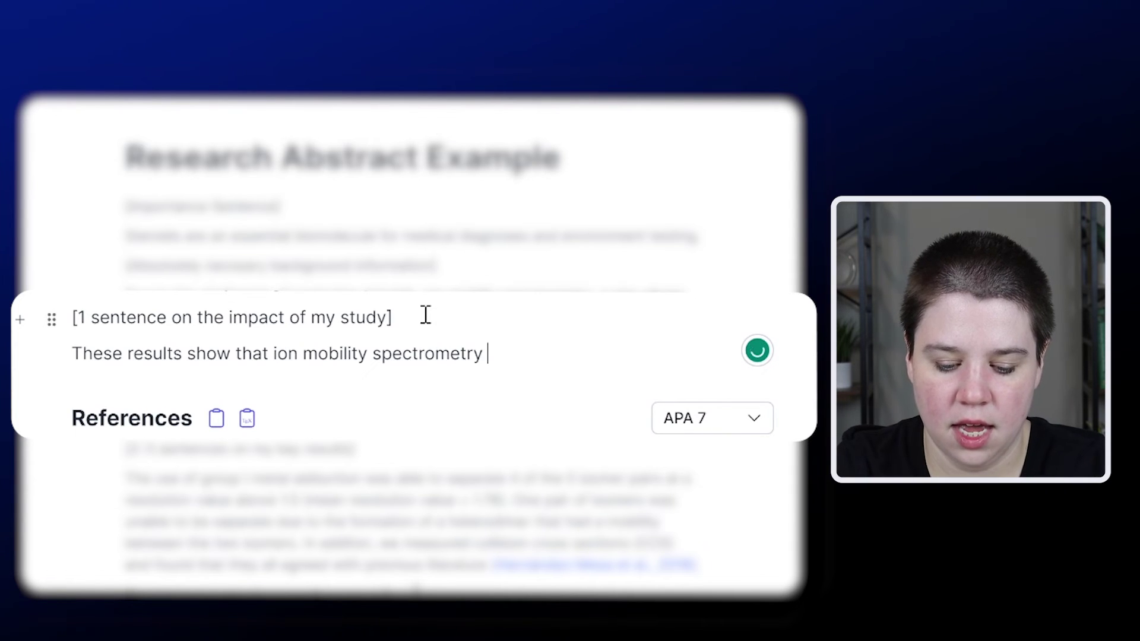
type("and metal adu")
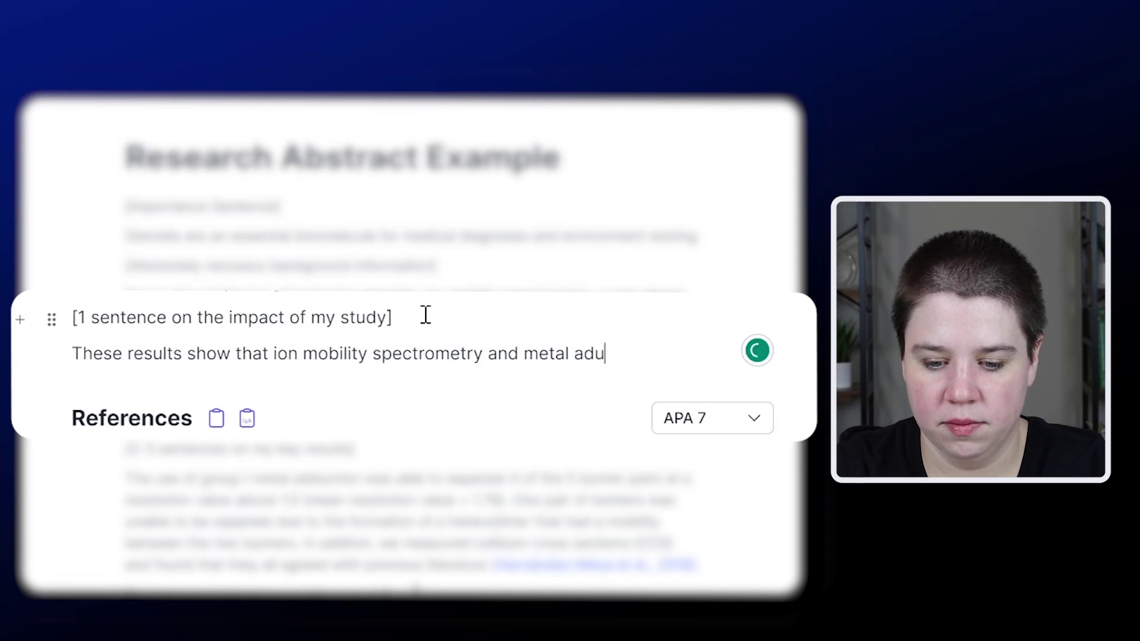
- Continue the impact sentence: method separates specific steroid isomers, but heterodimers could hinder routine clinical use
key("BackSpace")
type("duction can successf")
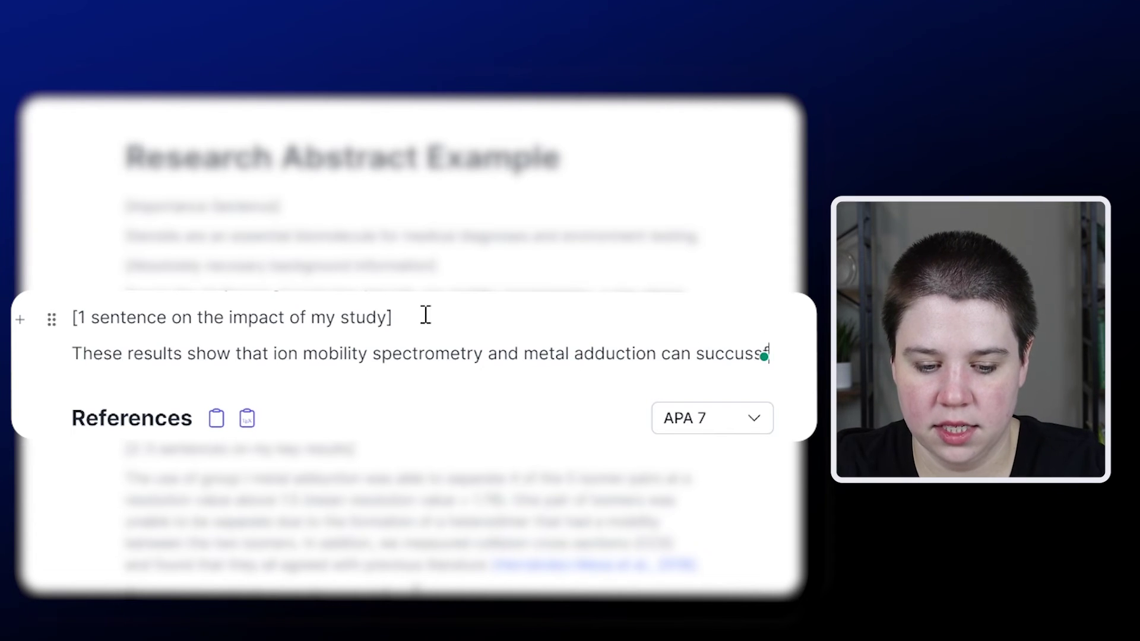
type("ully separate specf")
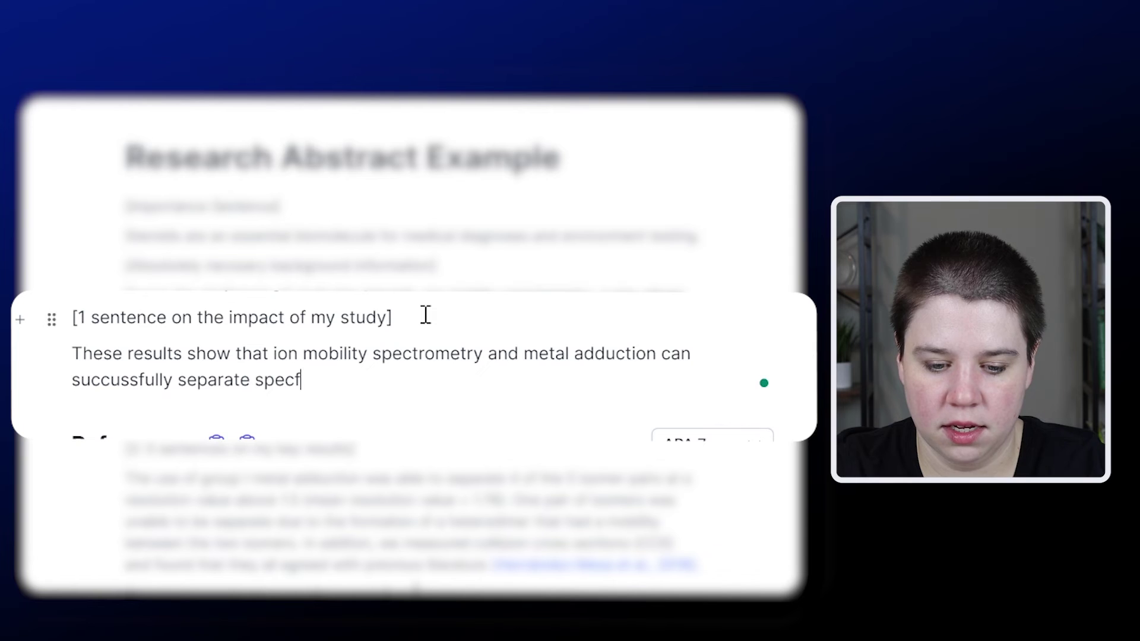
key("BackSpace")
type("ific steroid isomers; h")
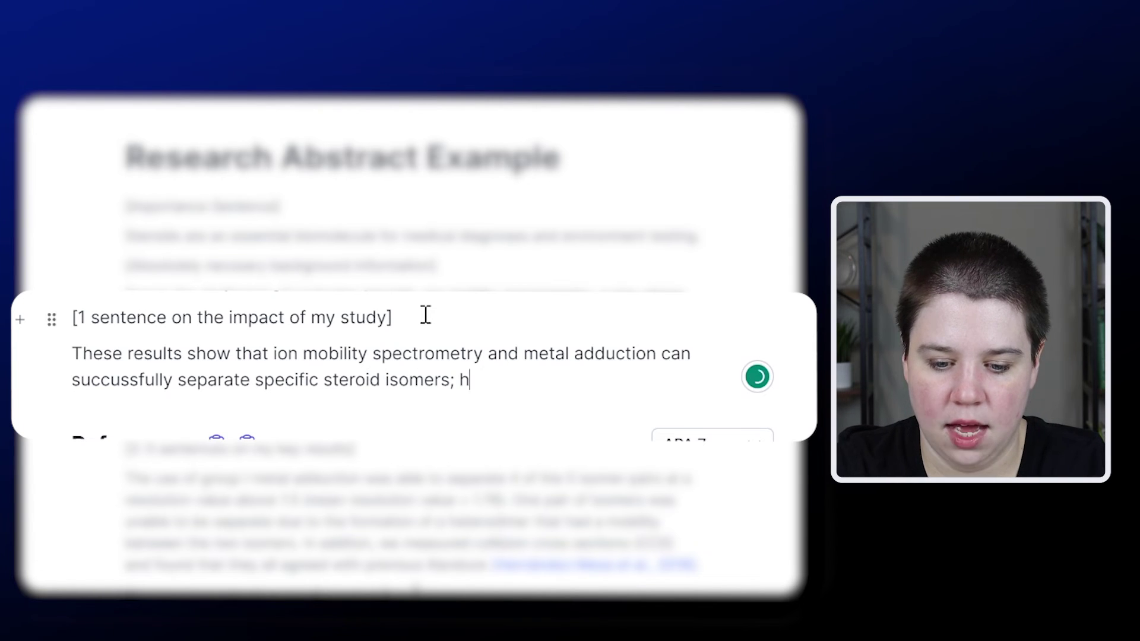
type("owever, the formation of heterodimers, ")
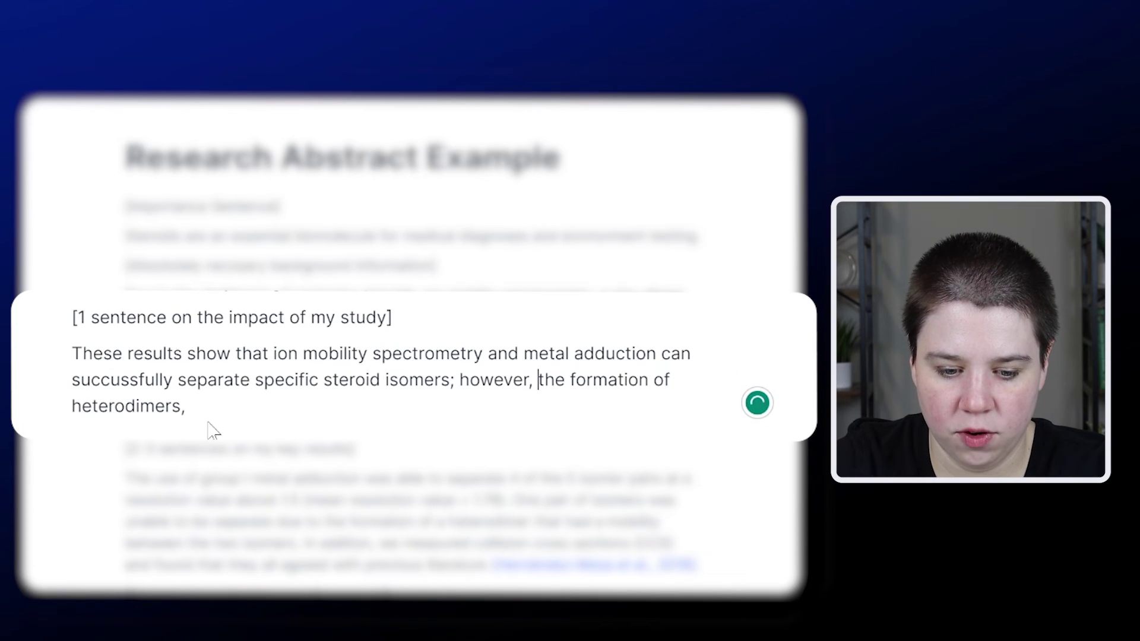
key("BackSpace")
key("BackSpace")
type(" co")
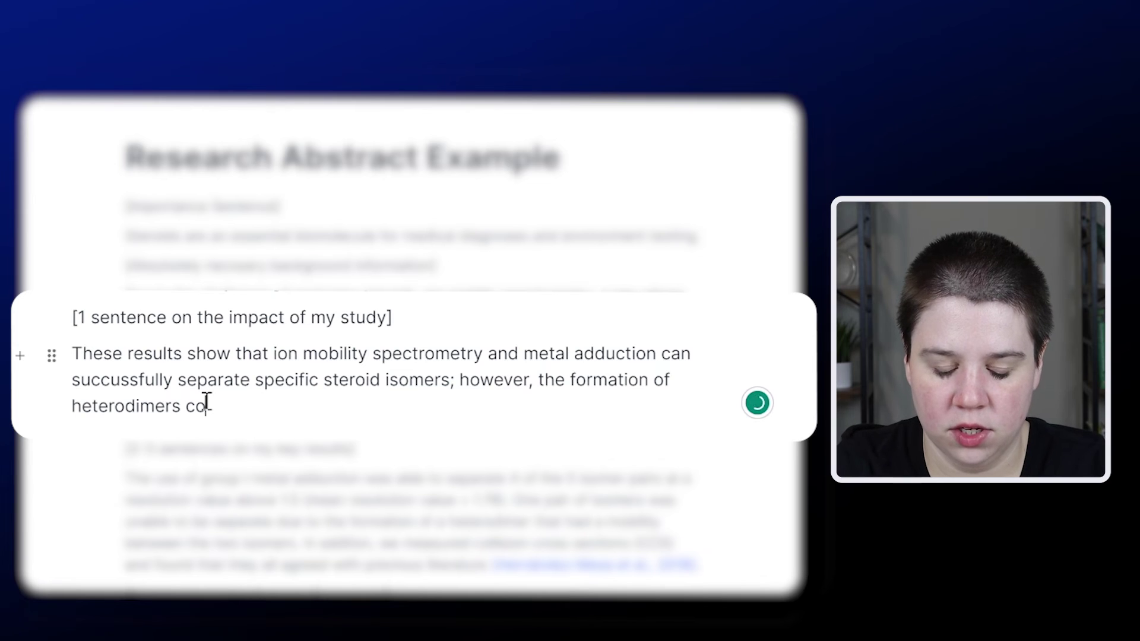
type("uld present ")
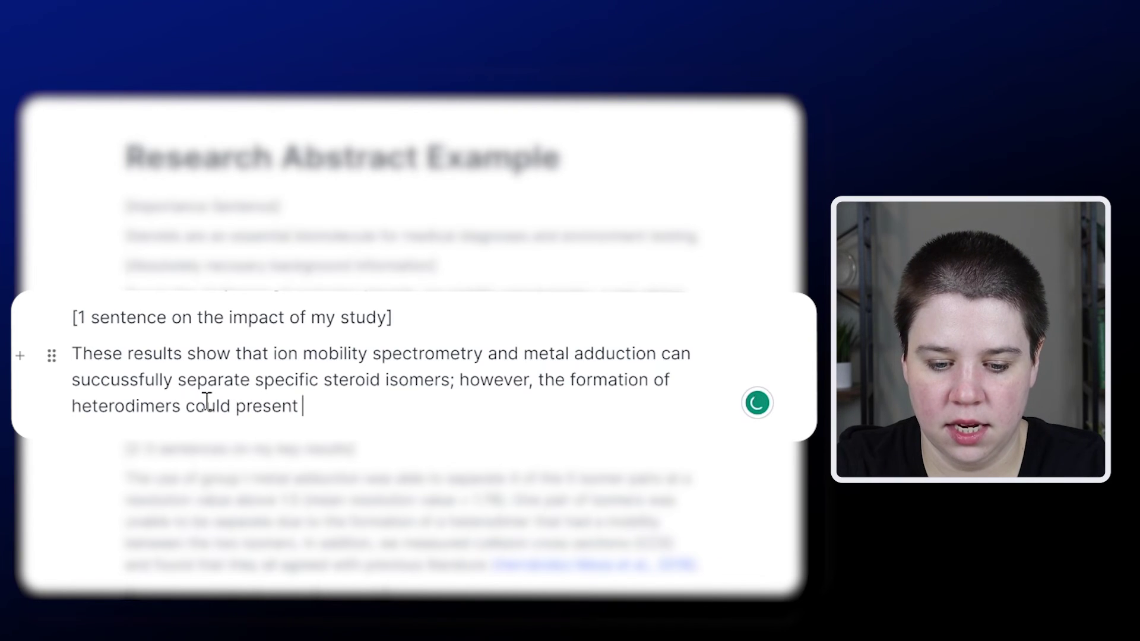
type("a significant is")
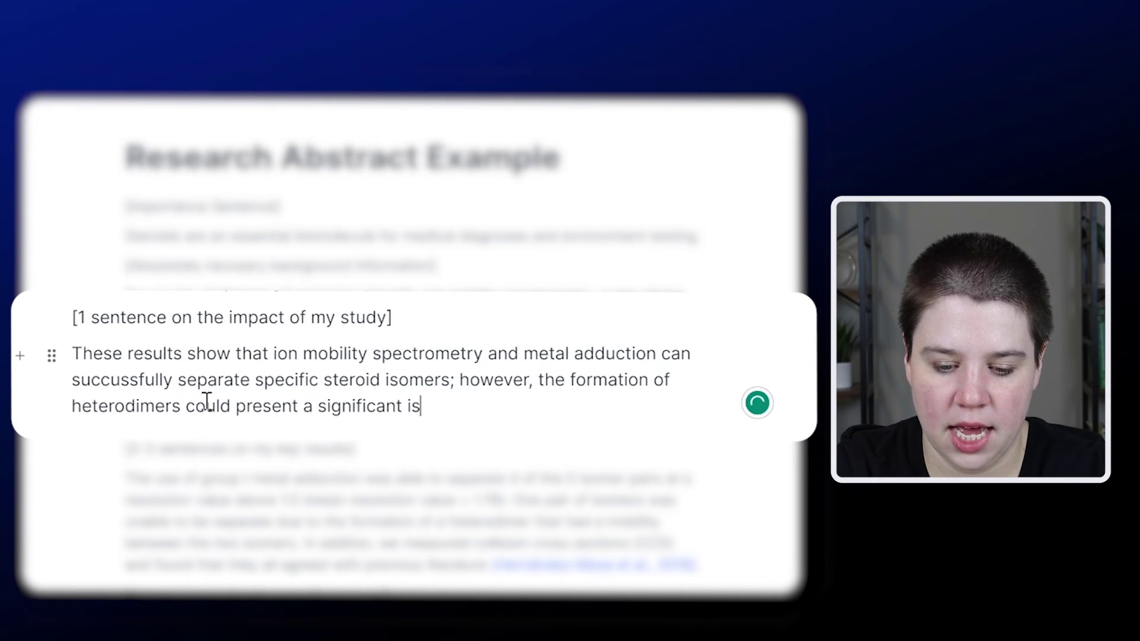
type("sue in this ")
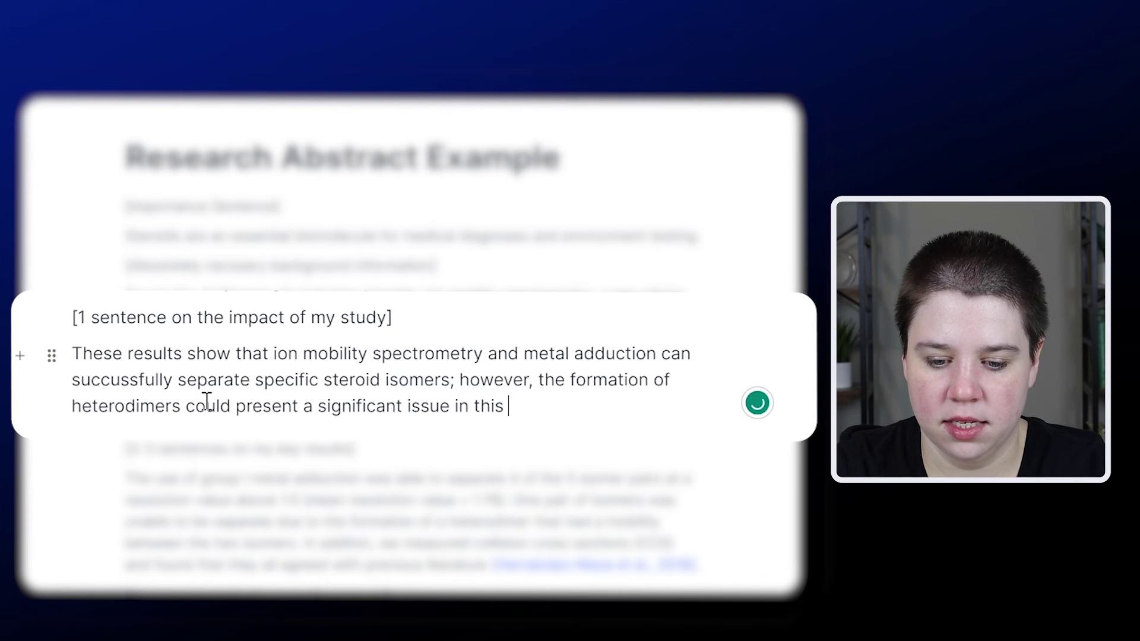
type("method bein usin")
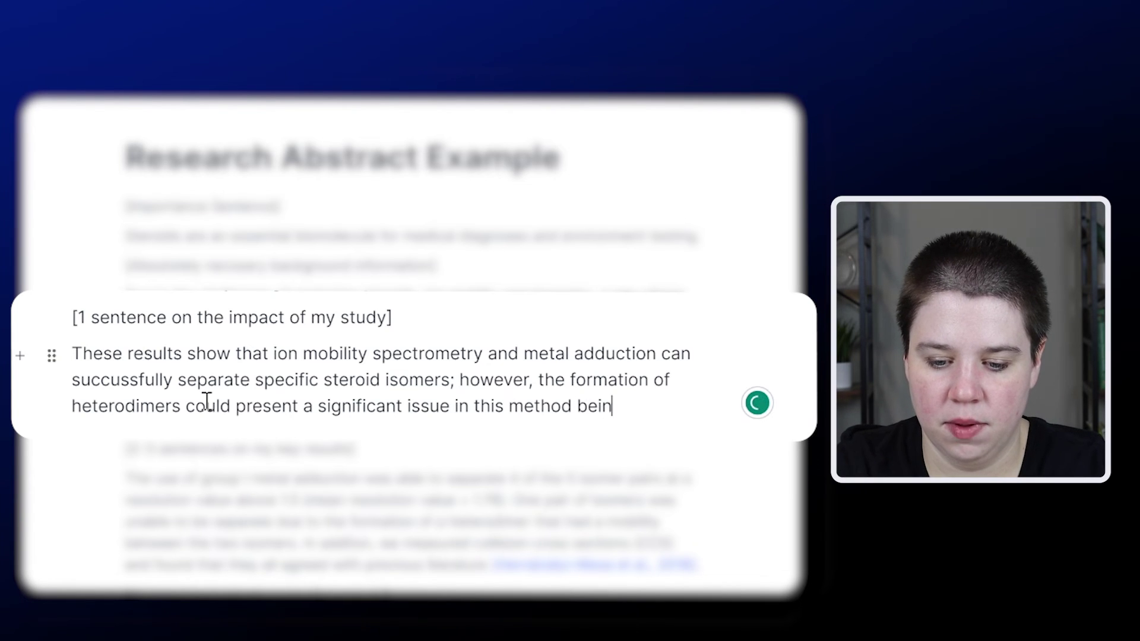
key("BackSpace")
key("BackSpace")
type("ed for routin")
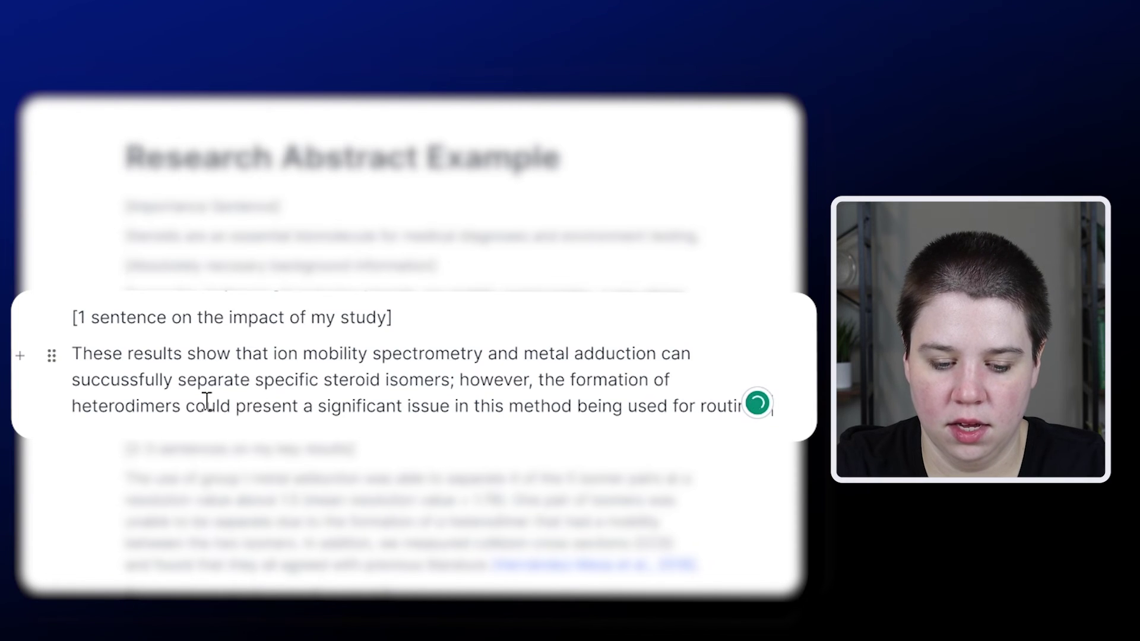
type("e clinical applica")
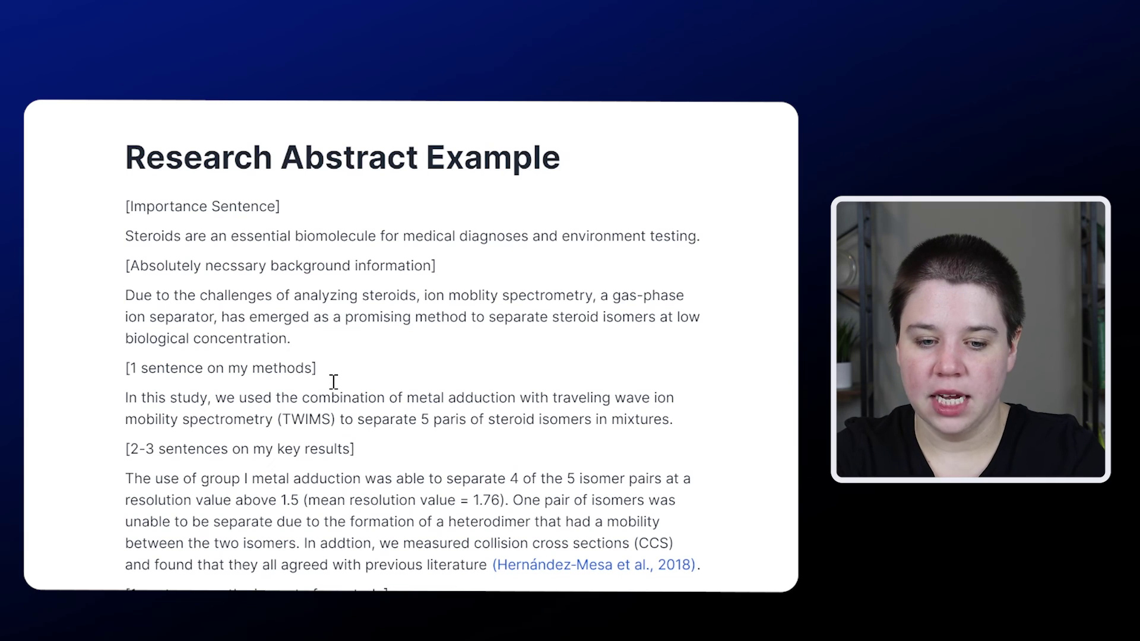
- Delete the impact-of-my-study and key results headings, then select the whole abstract to count words
scroll(159, 495, "down", 3)
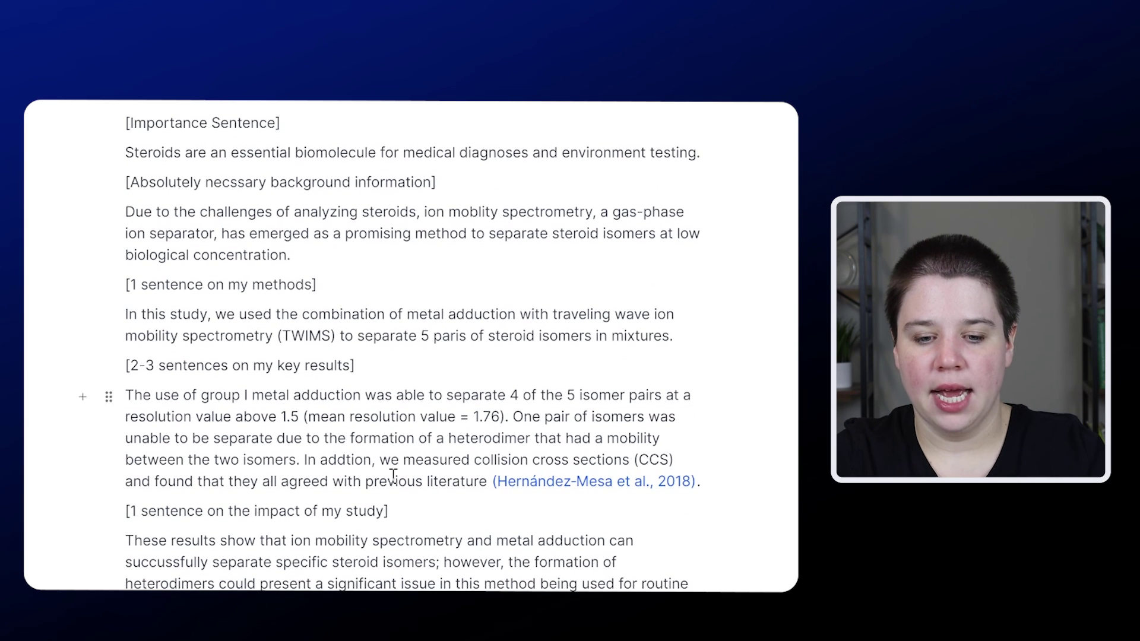
left_click_drag(390, 511, 117, 510)
key("BackSpace")
key("BackSpace")
left_click_drag(355, 366, 117, 366)
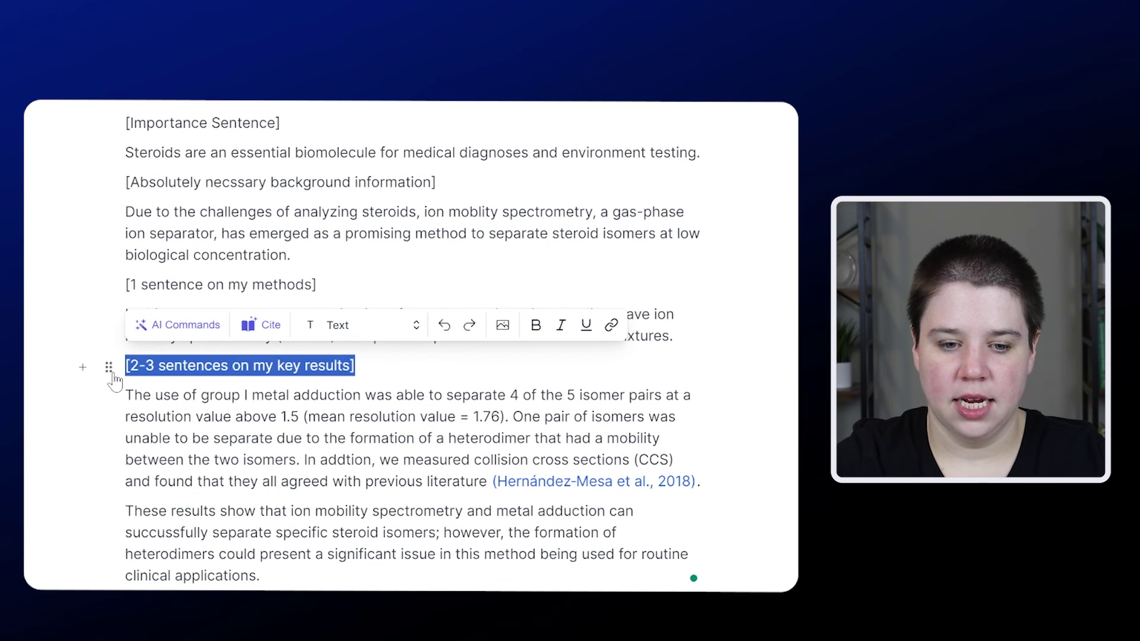
key("BackSpace")
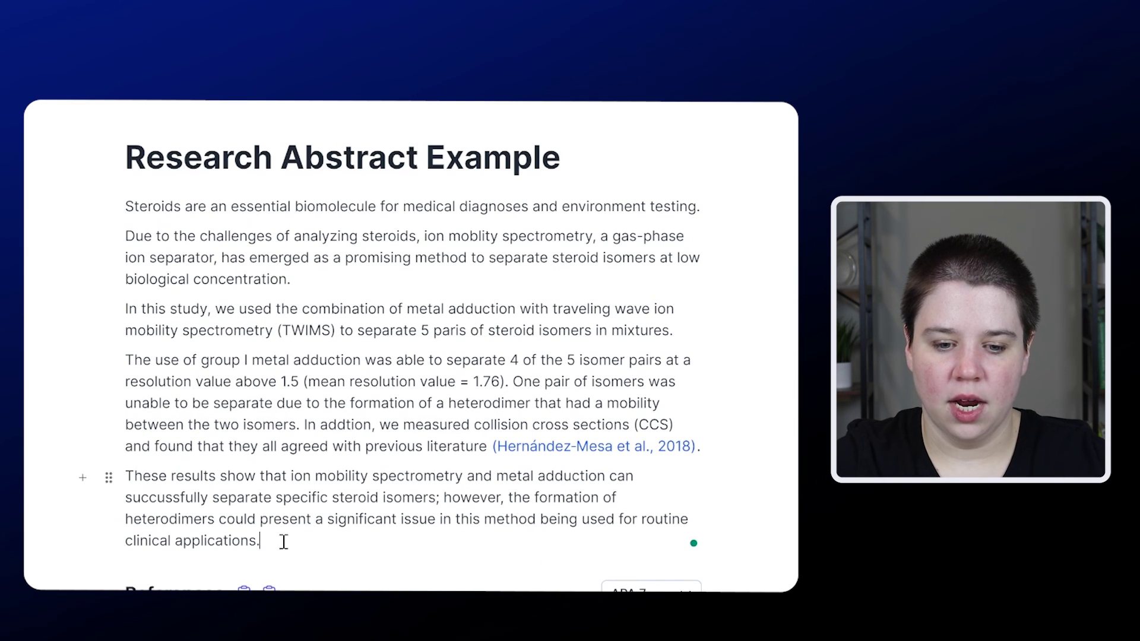
left_click_drag(282, 540, 97, 207)
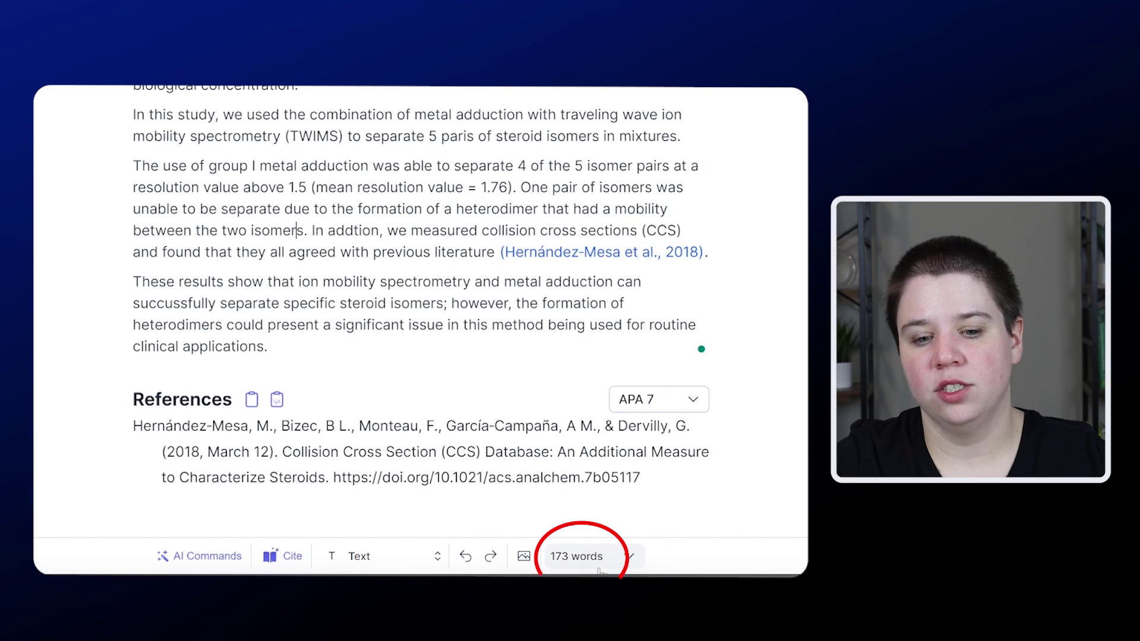
- Join the impact sentence onto the results paragraph right after the 2018 citation
left_click(136, 283)
key("BackSpace")
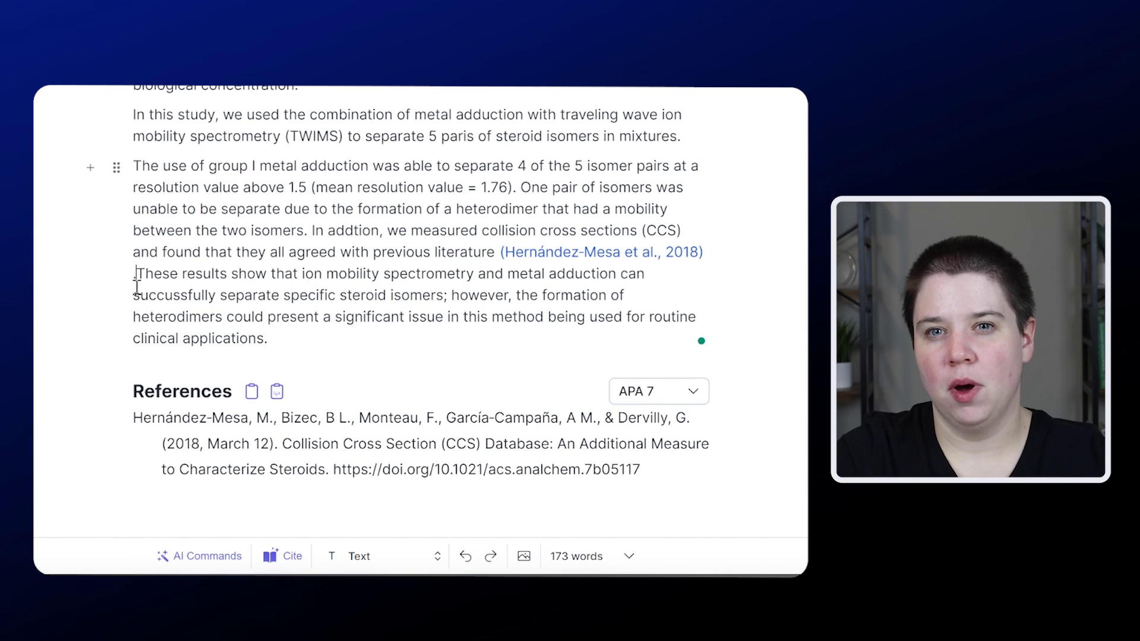